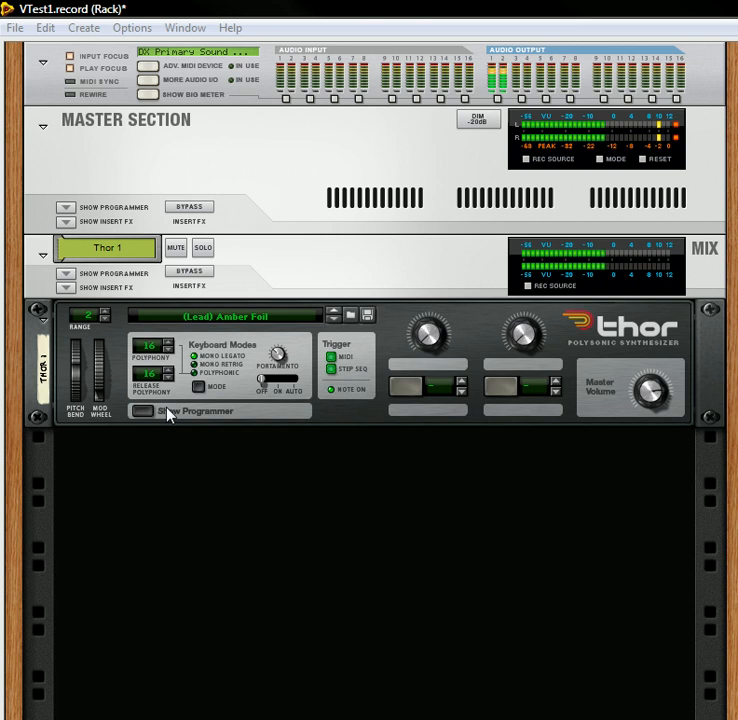
# Step: Create a Combinator below Thor and delete only its mix channel, keeping the Combinator itself in the rack
pyautogui.rightClick(124, 472)
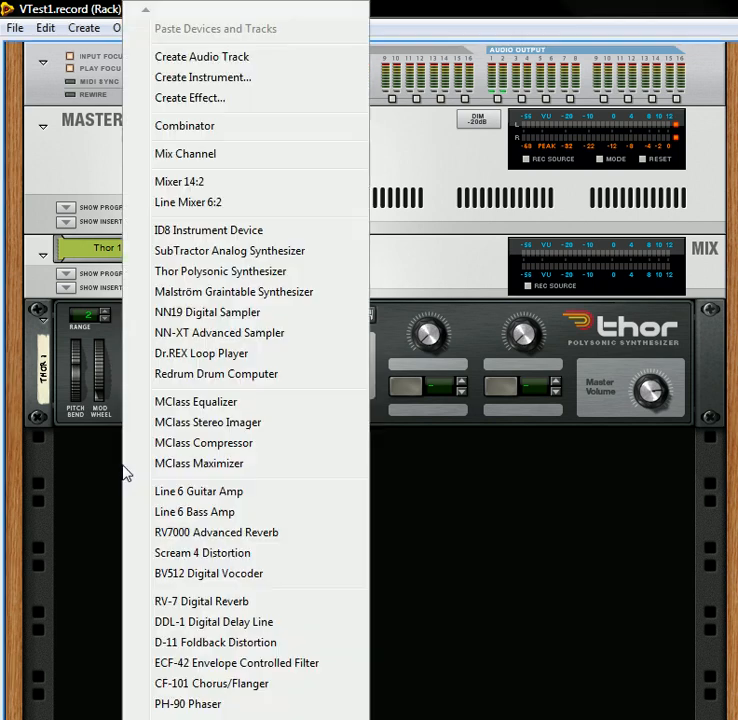
pyautogui.click(203, 135)
pyautogui.click(248, 441)
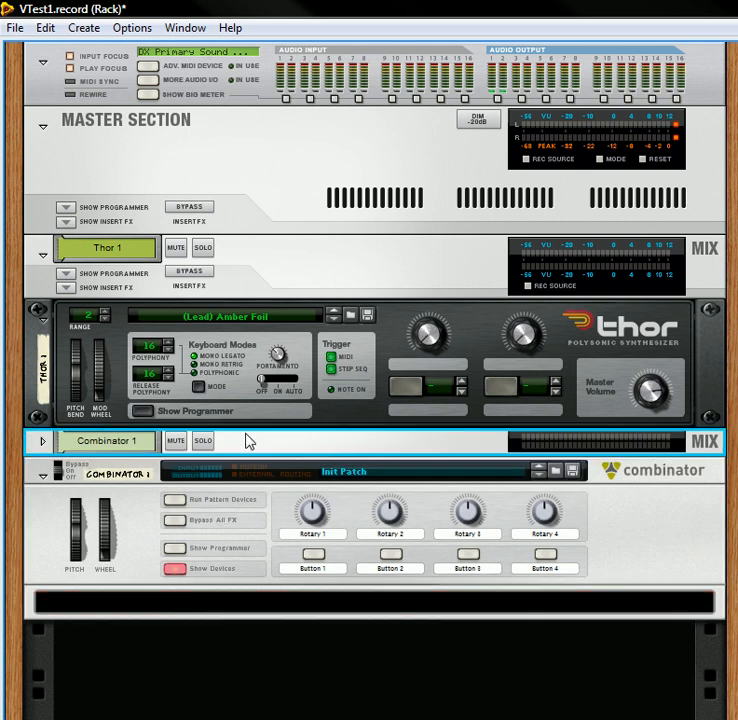
pyautogui.rightClick(248, 441)
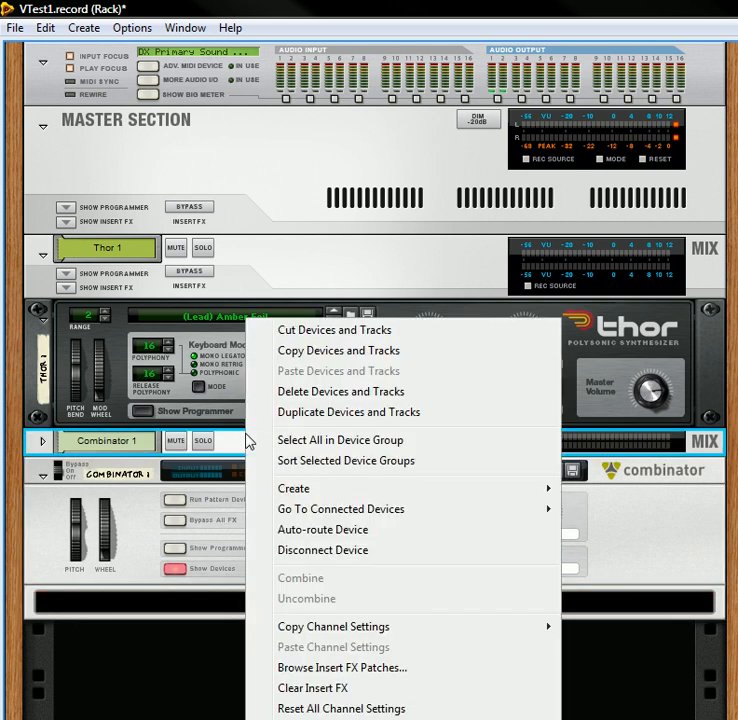
pyautogui.click(323, 391)
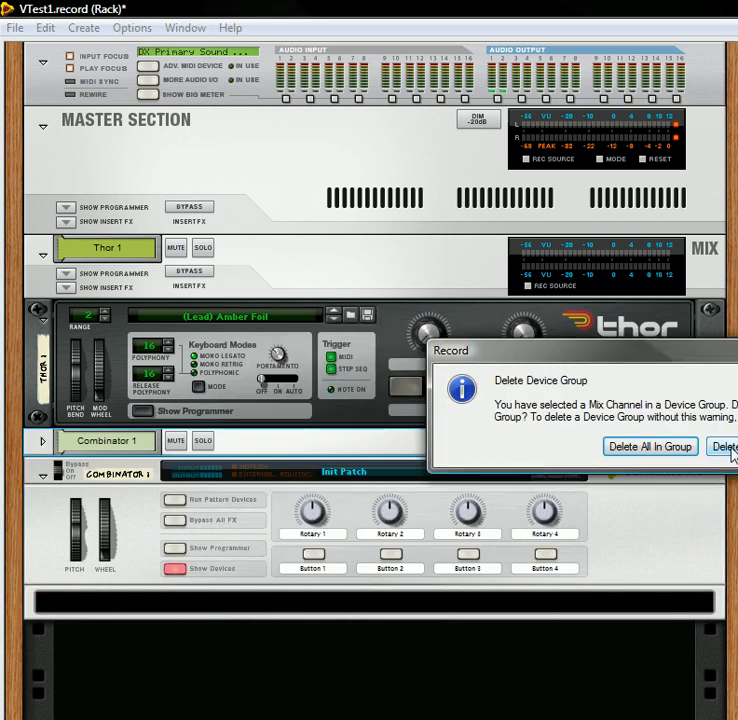
pyautogui.click(728, 447)
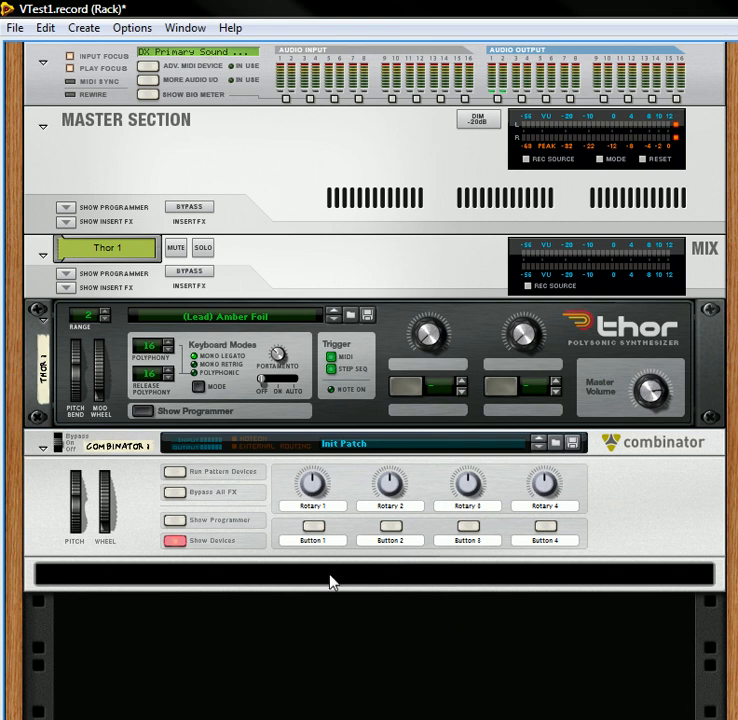
# Step: Reroute Thor's stereo output cables into the Combi Input and connect the Combi Output to Thor's former mix channel inputs
pyautogui.press('Tab')
pyautogui.moveTo(262, 257); pyautogui.dragTo(449, 475)
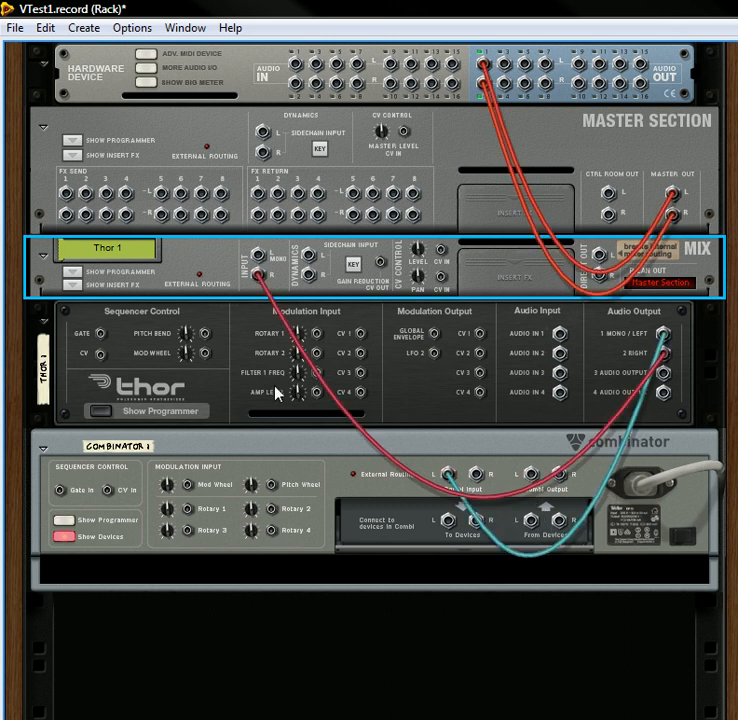
pyautogui.moveTo(260, 275); pyautogui.dragTo(476, 475)
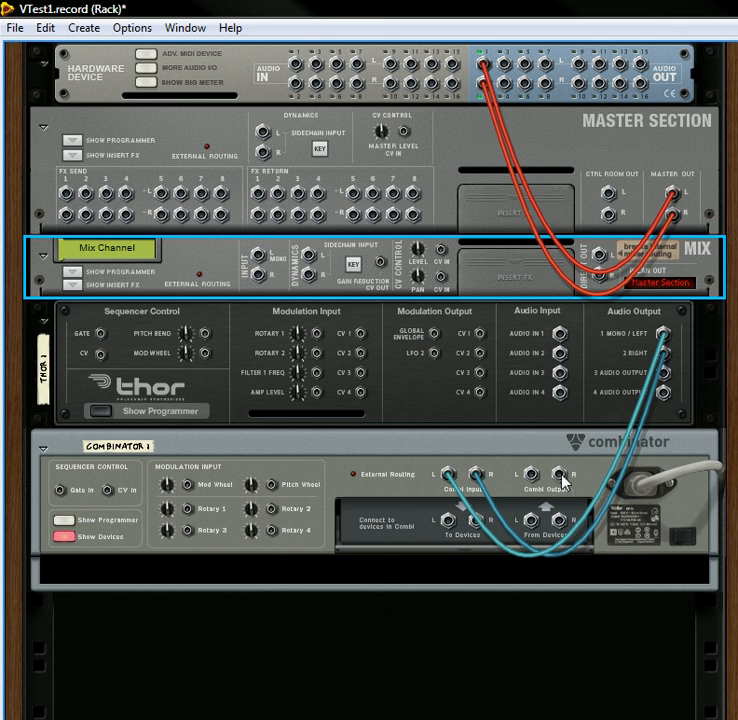
pyautogui.moveTo(530, 477); pyautogui.dragTo(258, 260)
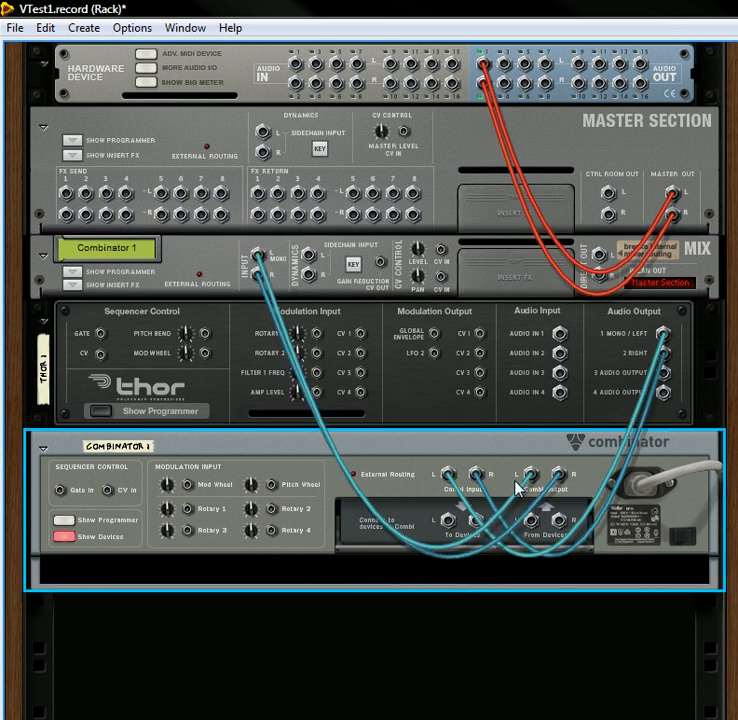
# Step: Add a Line Mixer 6:2 and an MClass Stereo Imager inside the Combinator
pyautogui.rightClick(279, 567)
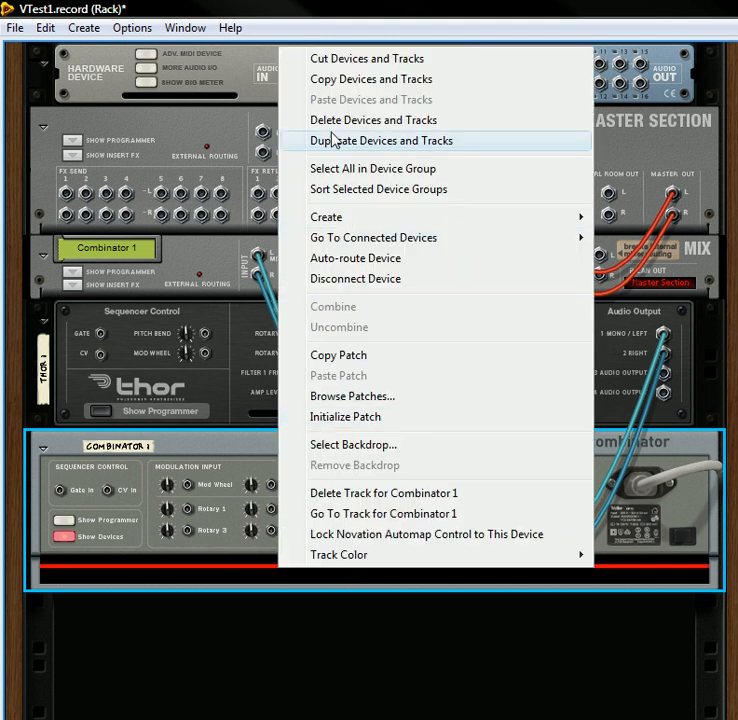
pyautogui.moveTo(345, 224)
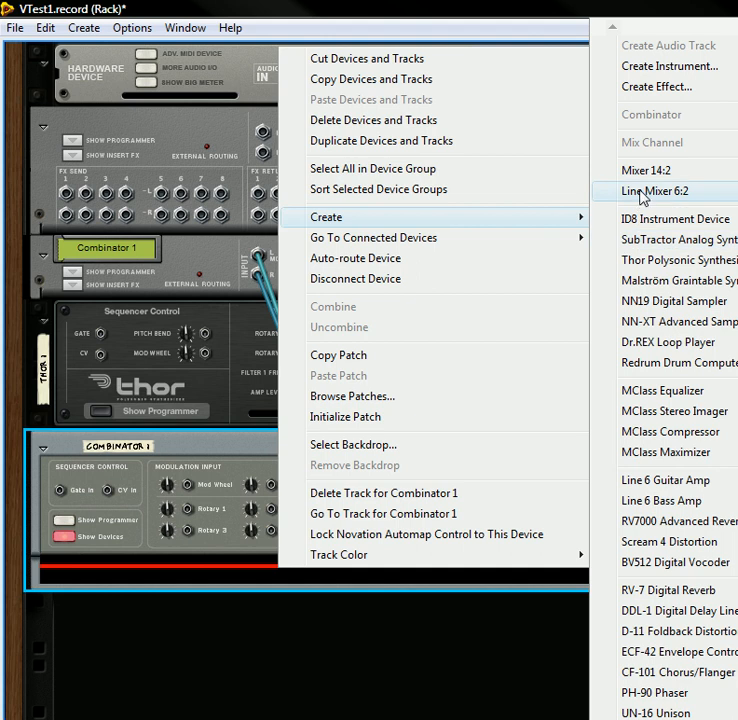
pyautogui.click(625, 192)
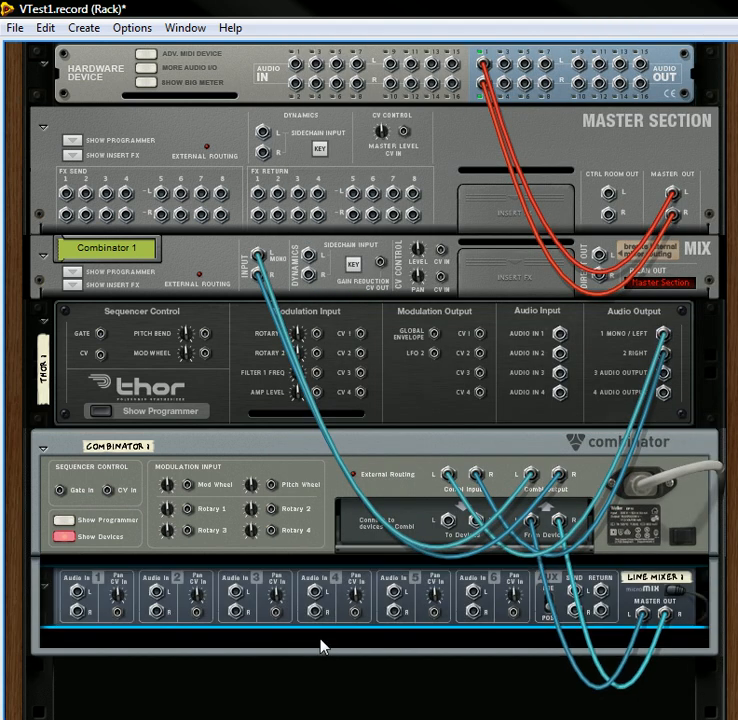
pyautogui.rightClick(320, 645)
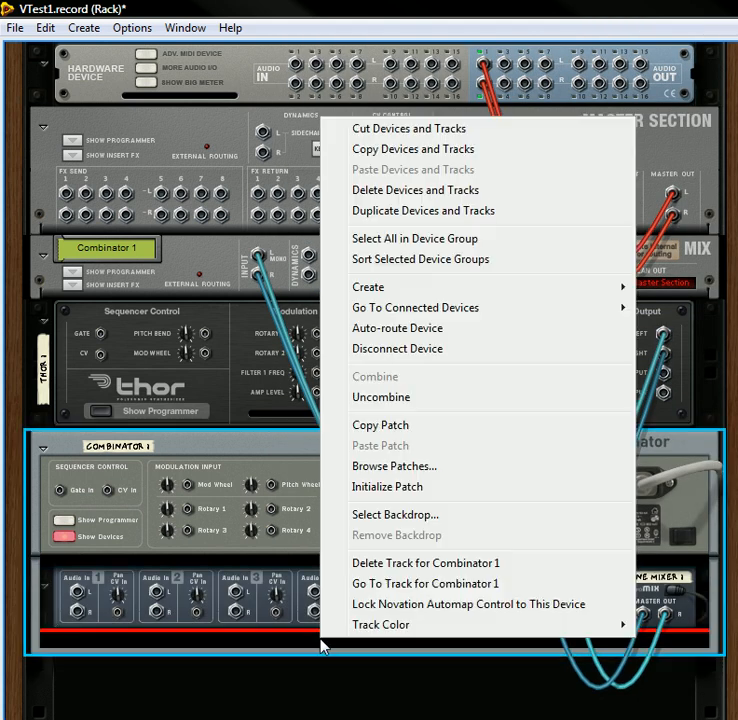
pyautogui.moveTo(441, 288)
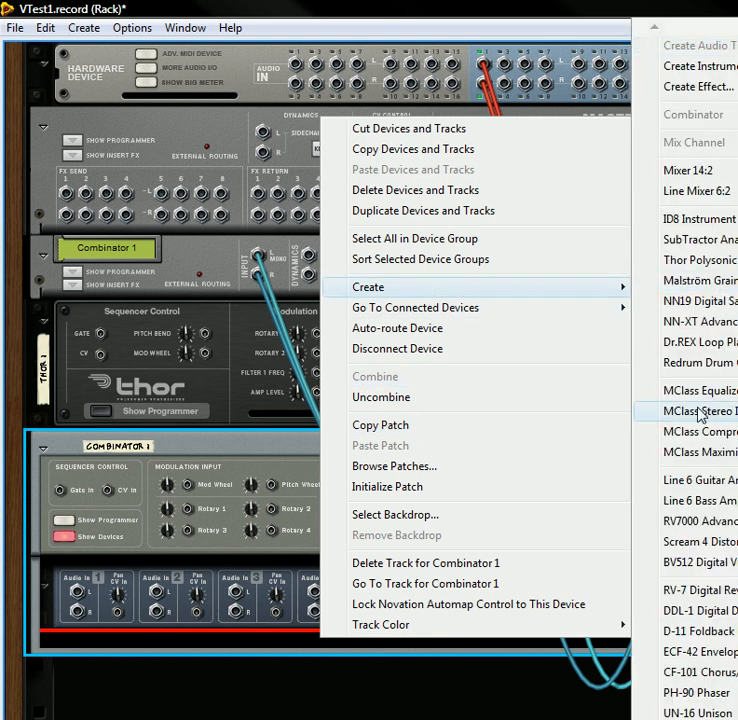
pyautogui.click(86, 28)
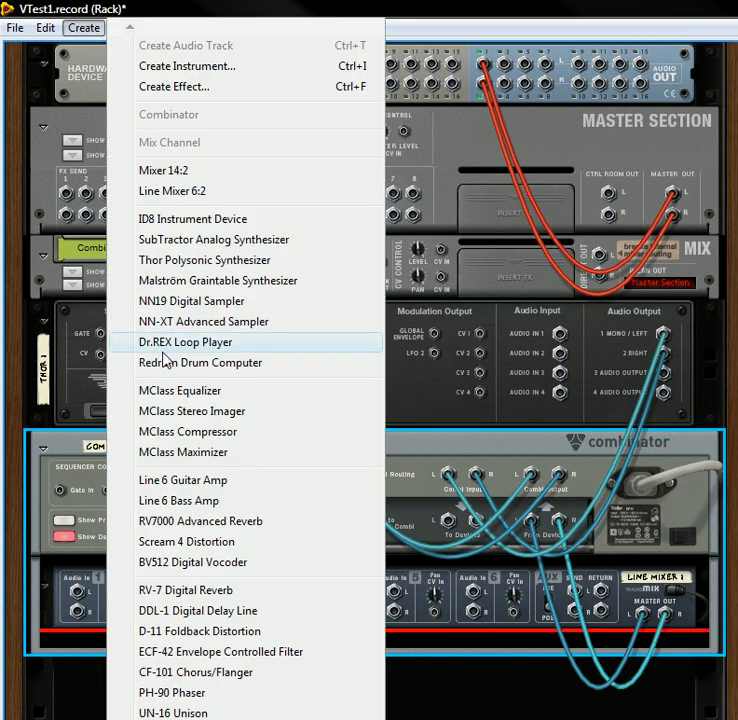
pyautogui.click(191, 415)
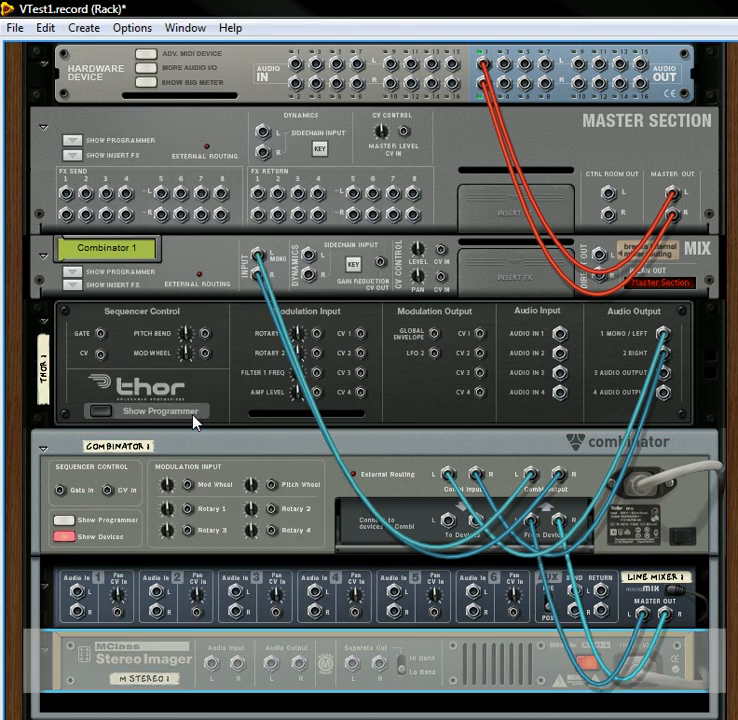
# Step: Add two RV7000 Advanced Reverbs inside the Combinator, below the Stereo Imager
pyautogui.scroll(-3, 226, 305)
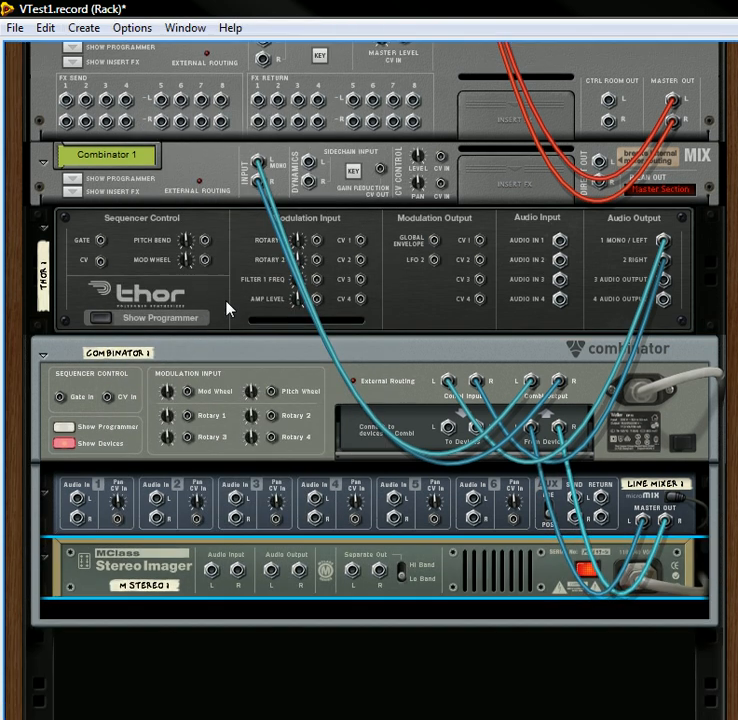
pyautogui.rightClick(255, 562)
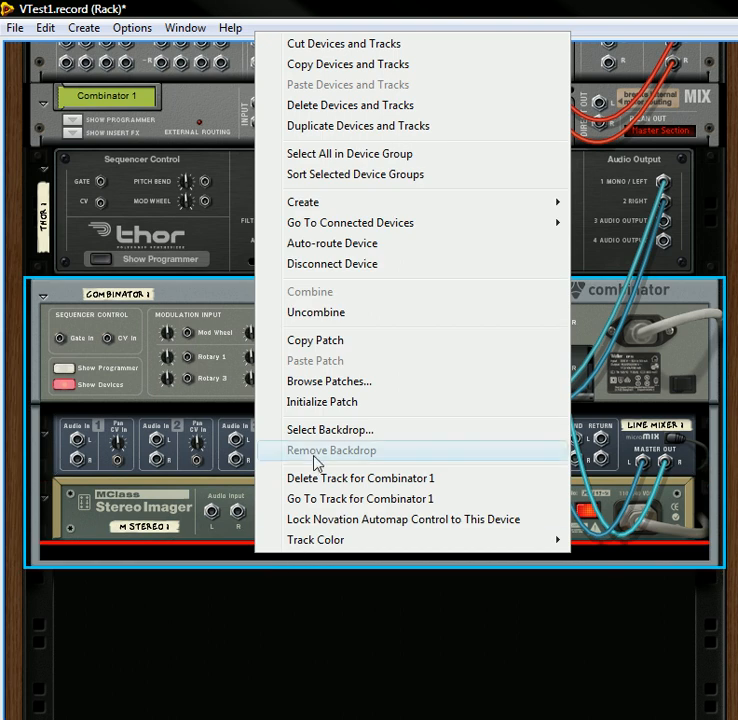
pyautogui.click(85, 27)
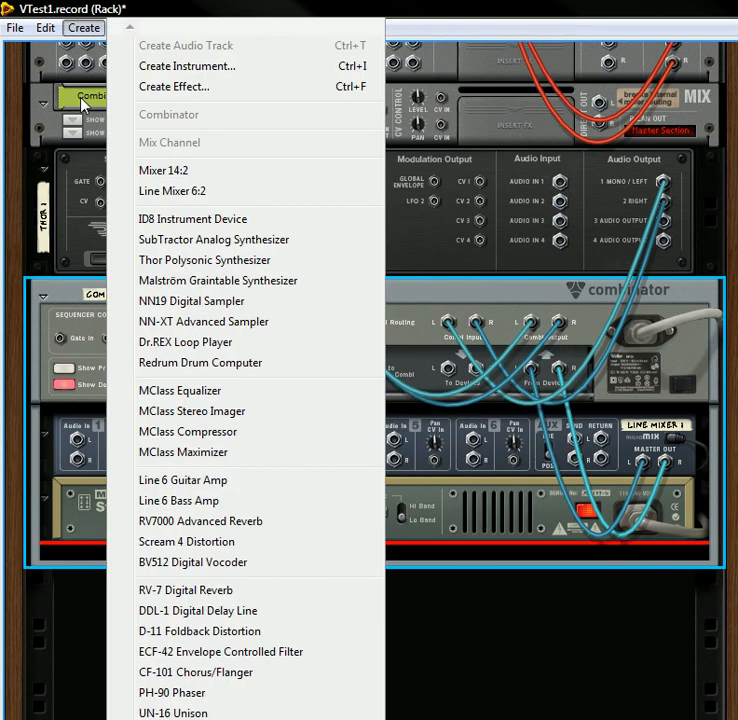
pyautogui.click(175, 523)
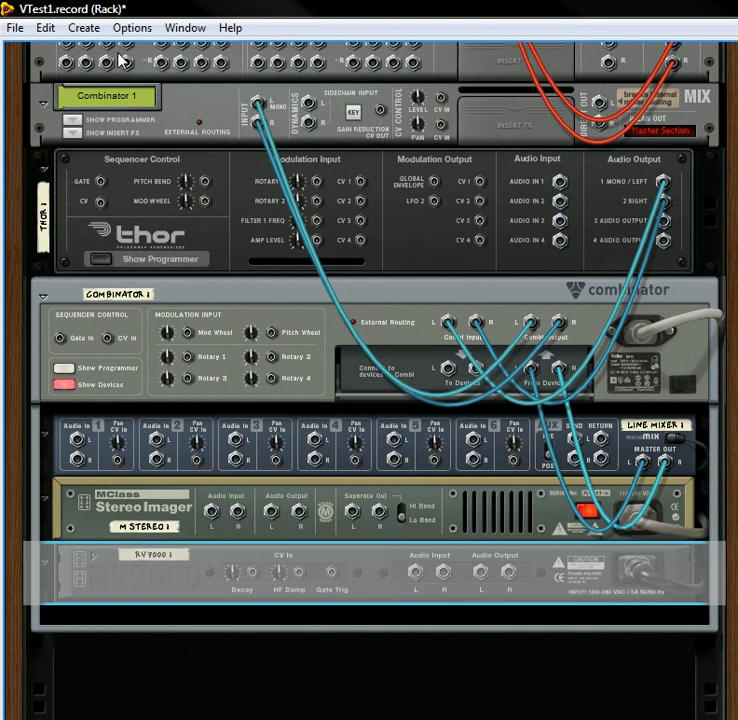
pyautogui.click(95, 27)
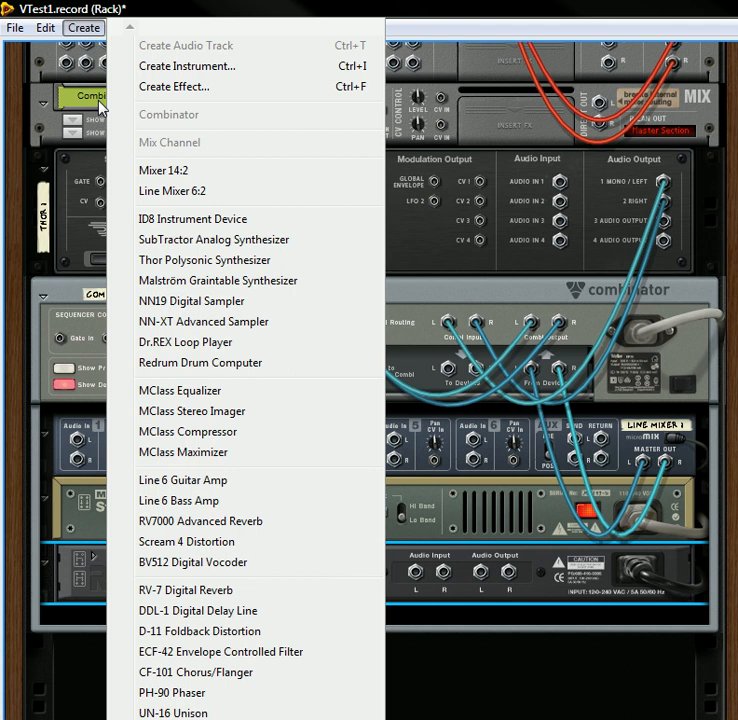
pyautogui.click(198, 527)
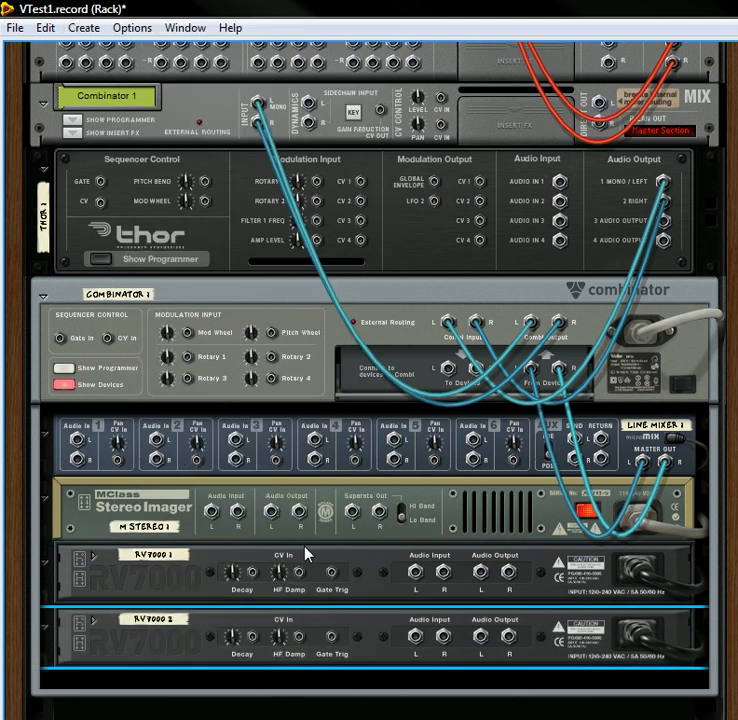
# Step: Connect the Combinator's To Devices outputs to the Stereo Imager's left and right audio inputs
pyautogui.scroll(-1, 338, 510)
pyautogui.scroll(-1, 337, 478)
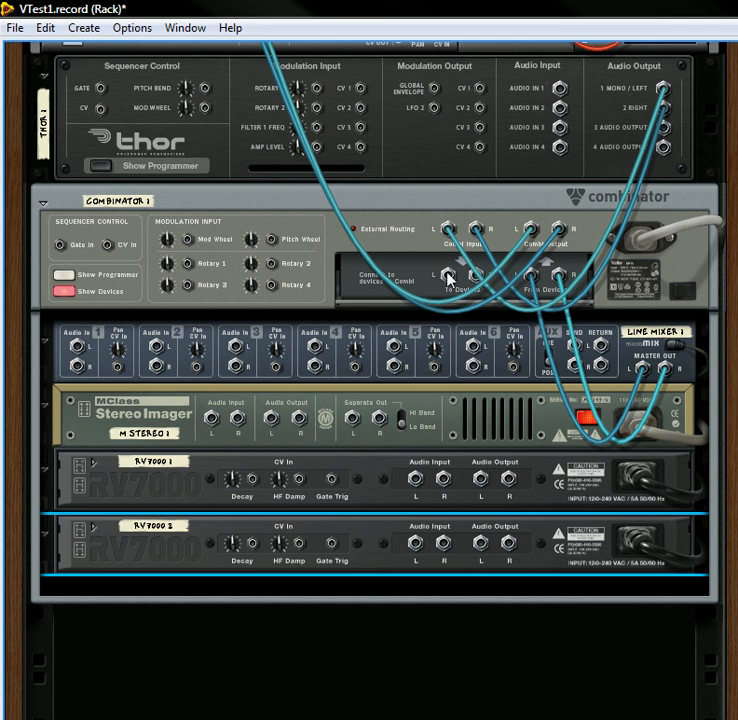
pyautogui.moveTo(448, 278); pyautogui.dragTo(213, 421)
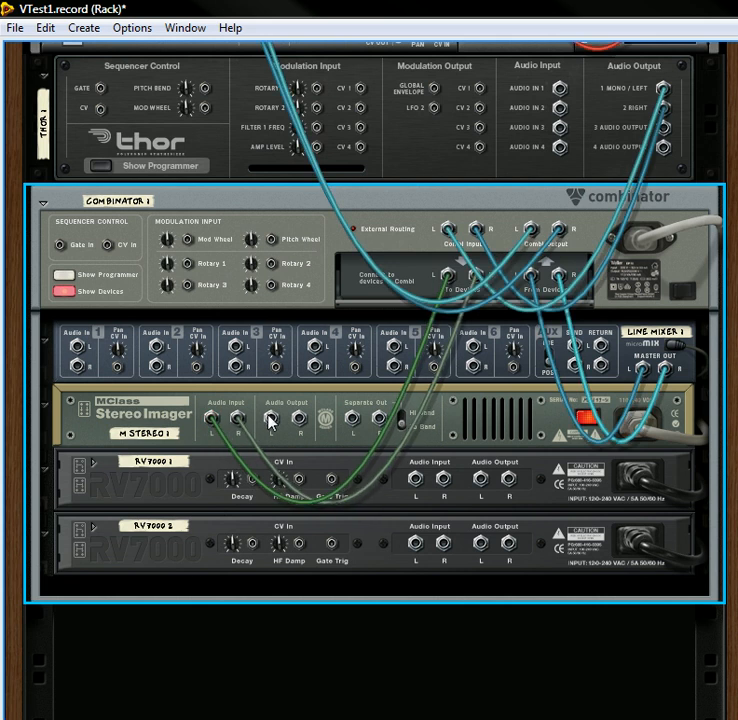
# Step: Route the Stereo Imager's main outputs to the first RV7000 and its separate outputs, in Hi Band mode, to the second
pyautogui.moveTo(274, 424); pyautogui.dragTo(427, 484)
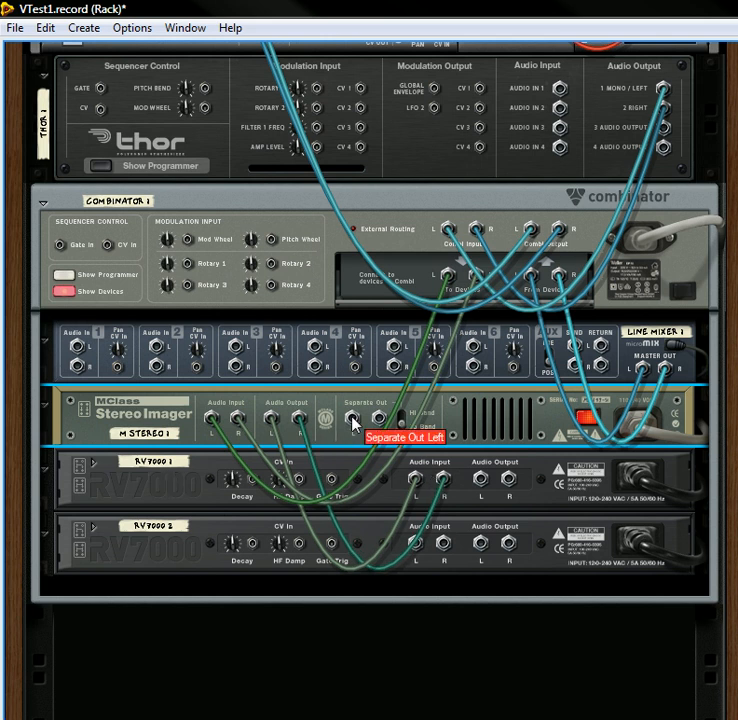
pyautogui.moveTo(353, 422); pyautogui.dragTo(419, 548)
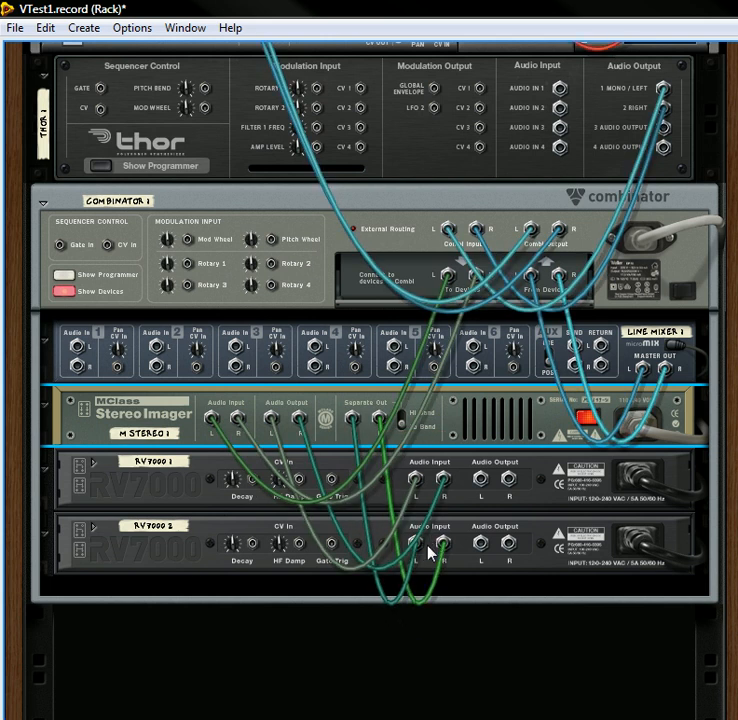
pyautogui.click(402, 416)
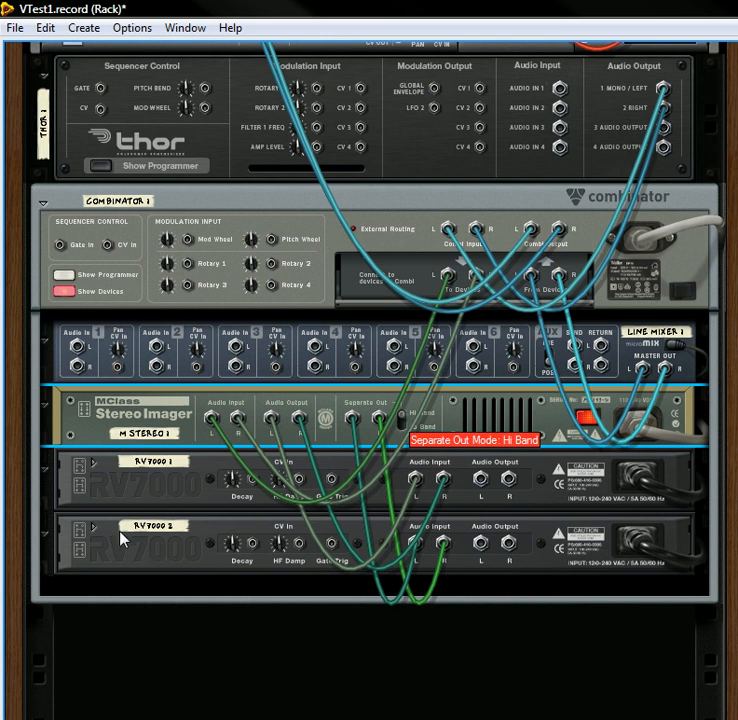
# Step: Rename the first RV7000 "Lo Verb" and the second "Hi Verb"
pyautogui.doubleClick(181, 465)
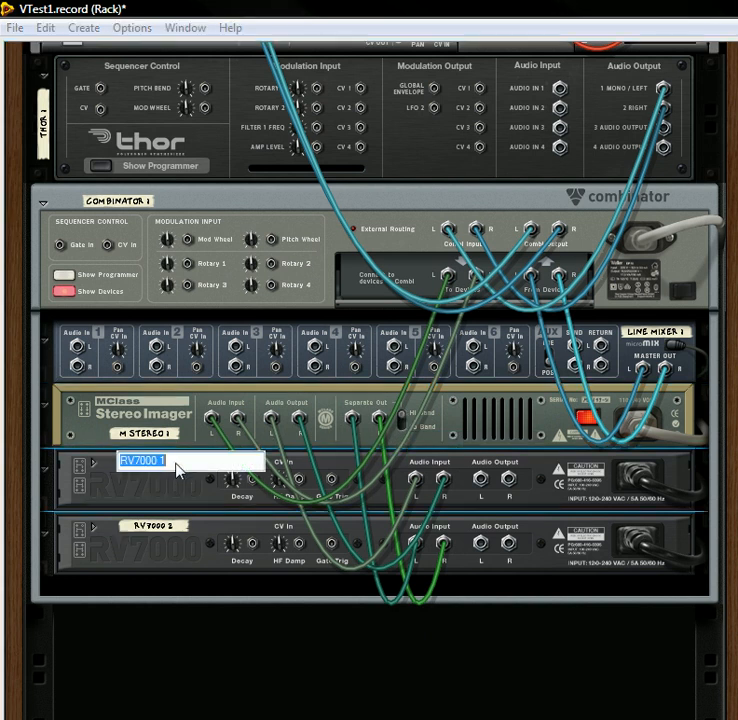
pyautogui.write('Lo')
pyautogui.doubleClick(155, 527)
pyautogui.write('Hi Verb')
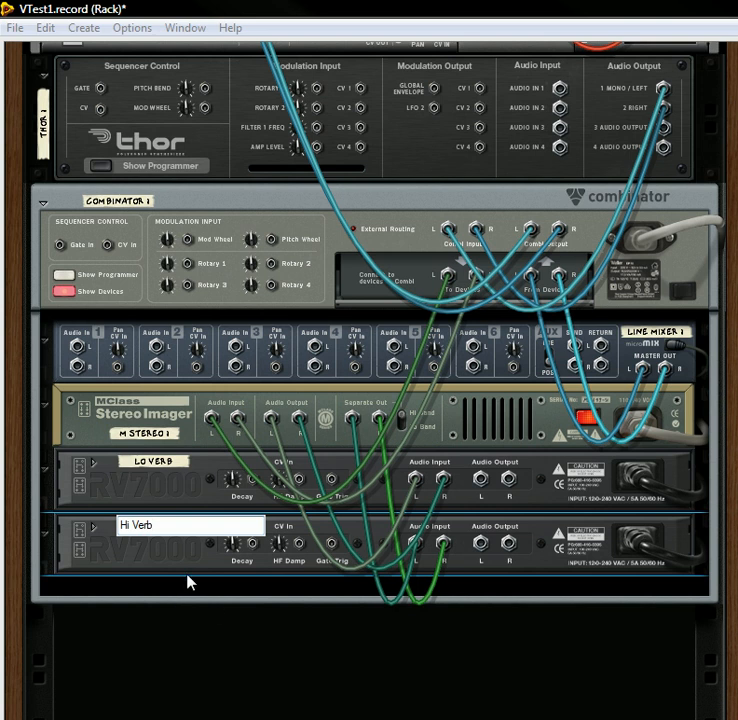
pyautogui.press('Return')
# Step: Connect the Lo Verb outputs to line mixer channel 1 and the Hi Verb outputs to channel 2
pyautogui.moveTo(481, 480); pyautogui.dragTo(78, 347)
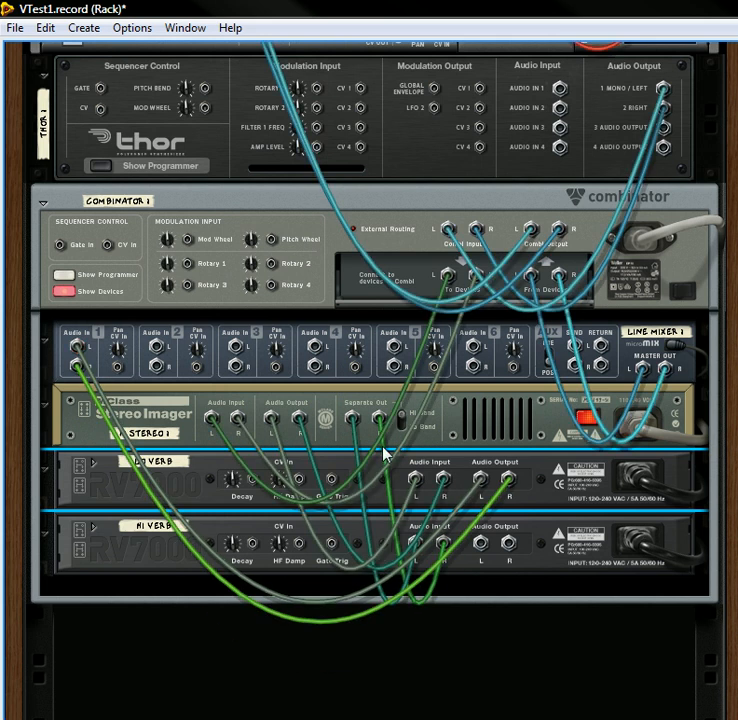
pyautogui.moveTo(480, 543); pyautogui.dragTo(156, 347)
# Step: Show the Combinator's programmer and set the Stereo Imager's solo mode to Solo Lo Band
pyautogui.press('Tab')
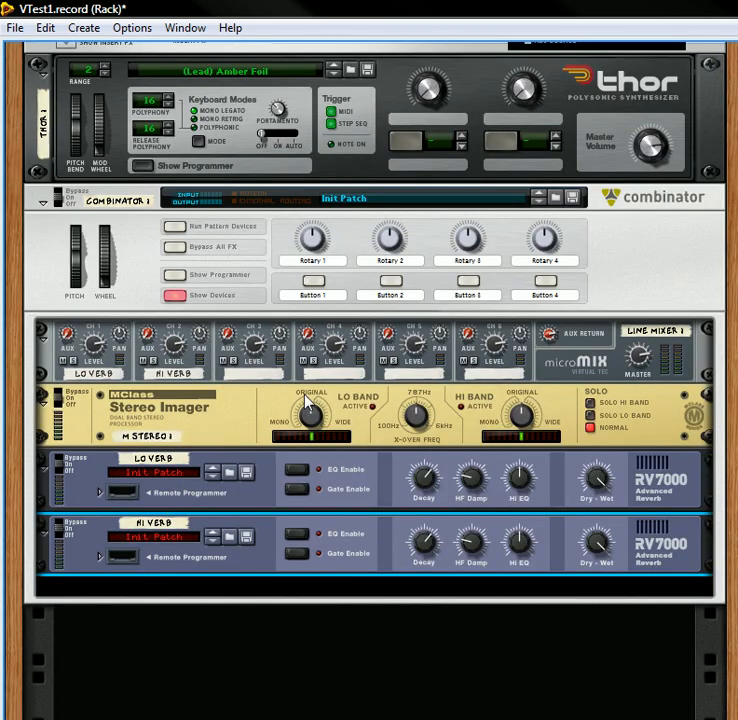
pyautogui.click(175, 274)
pyautogui.scroll(-3, 178, 352)
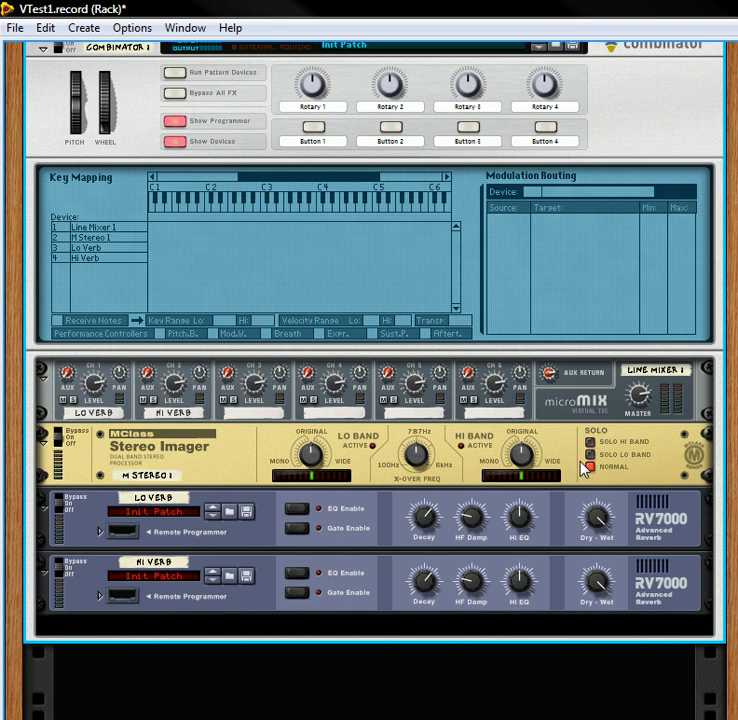
pyautogui.press('Tab')
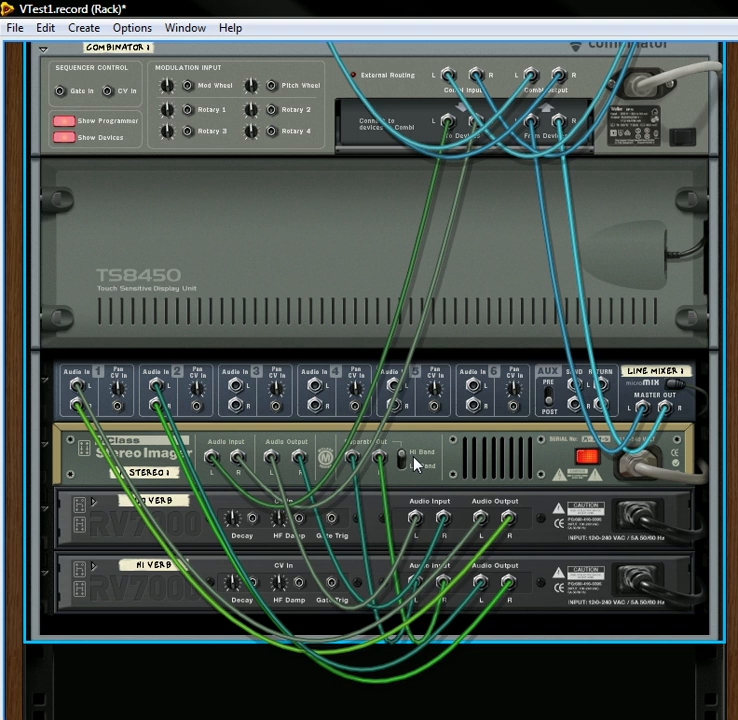
pyautogui.press('Tab')
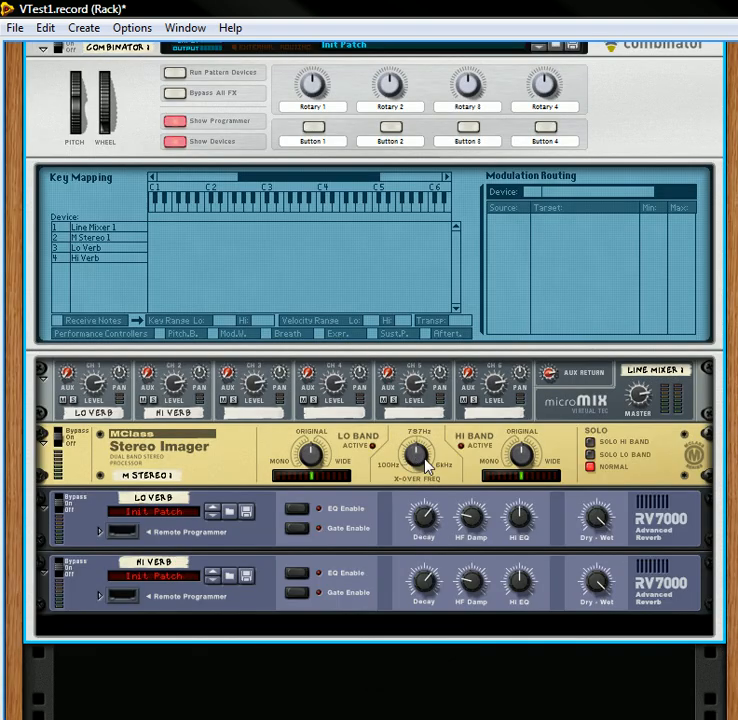
pyautogui.click(590, 455)
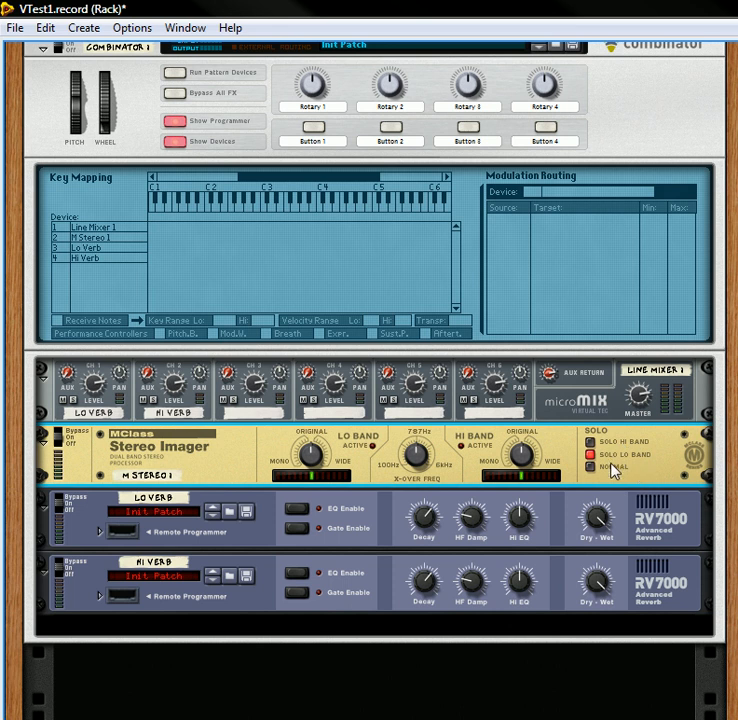
pyautogui.scroll(2, 140, 227)
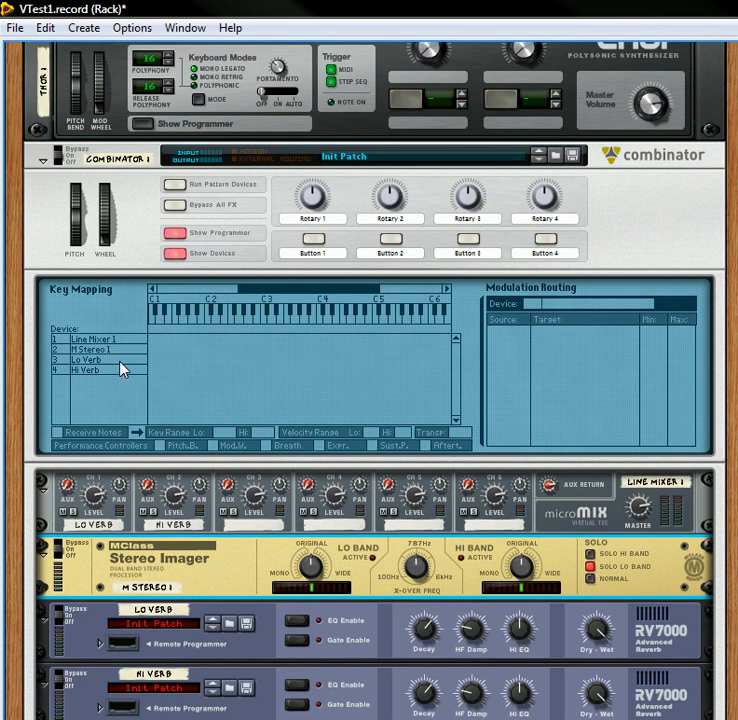
# Step: Route Rotary 1 to Lo Verb's Dry/Wet and label the knob "Reverb Amt."
pyautogui.click(85, 361)
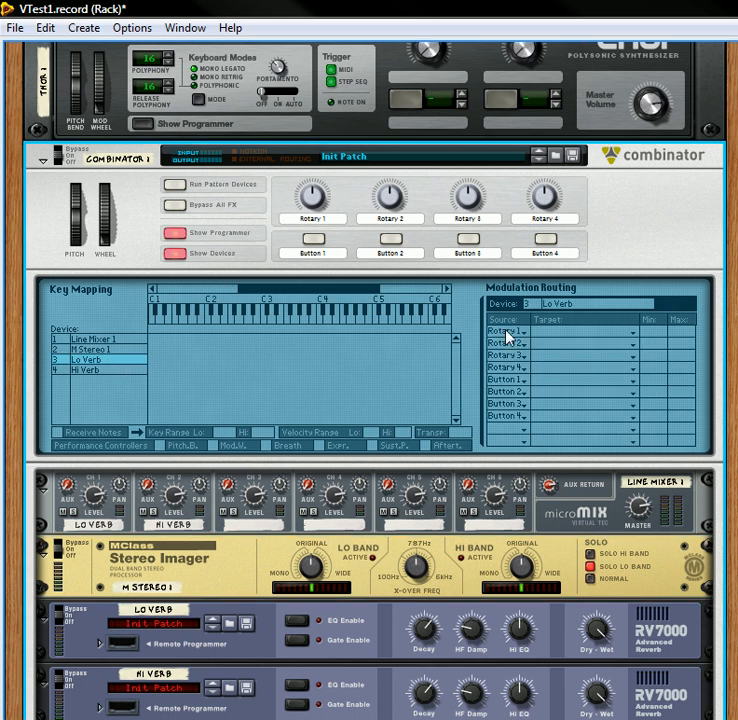
pyautogui.click(538, 338)
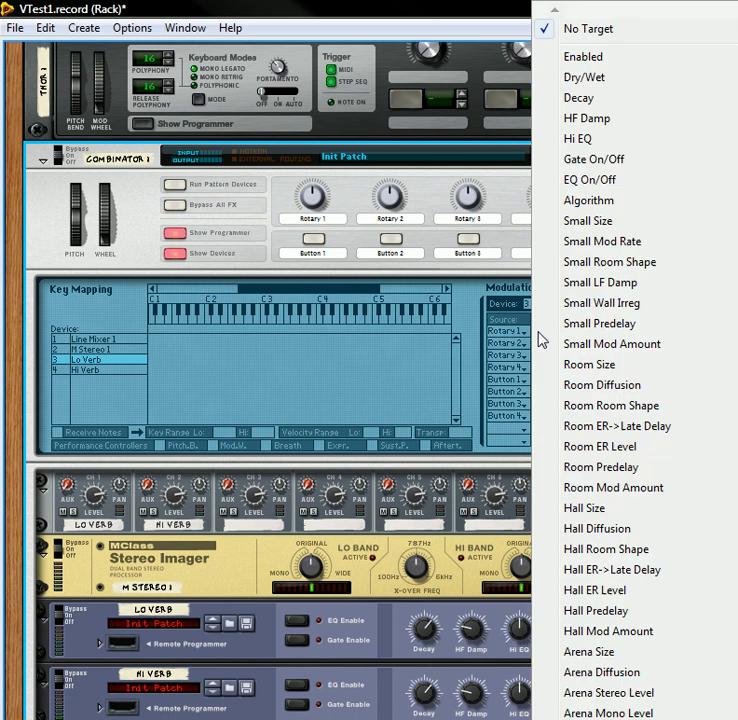
pyautogui.click(570, 77)
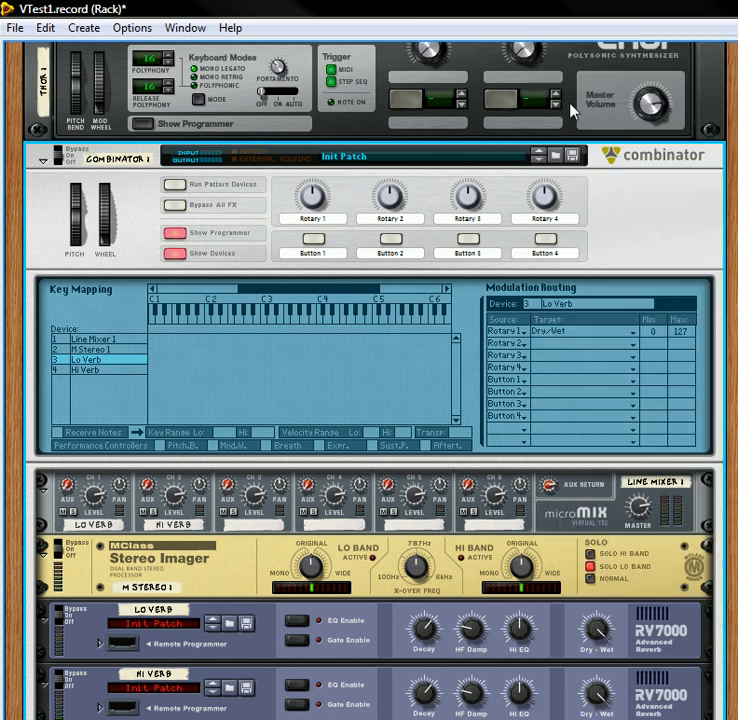
pyautogui.doubleClick(316, 219)
pyautogui.write('Reverb Amt.')
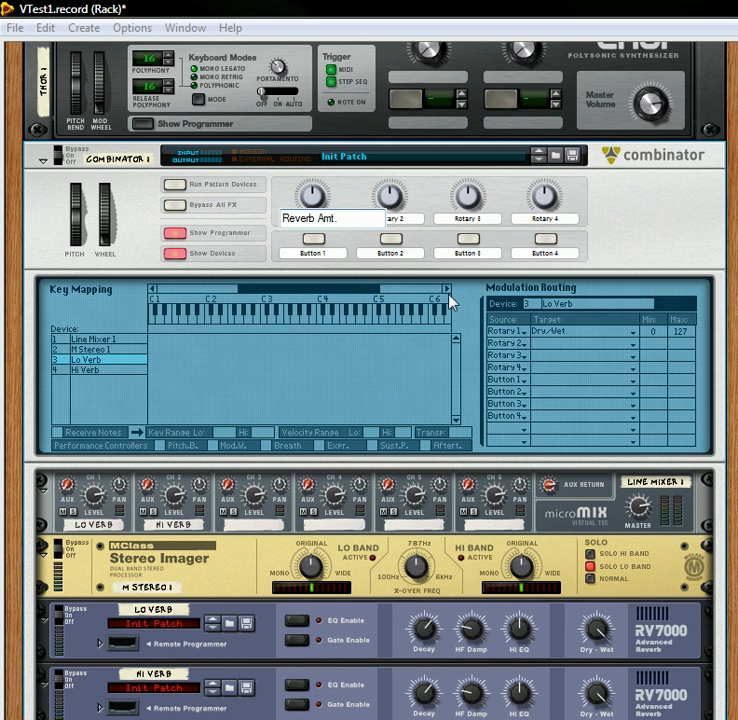
pyautogui.press('Return')
# Step: Clear the Combinator labels of Rotary 2, 3 and 4 and of Buttons 1 to 4
pyautogui.doubleClick(411, 217)
pyautogui.press('BackSpace')
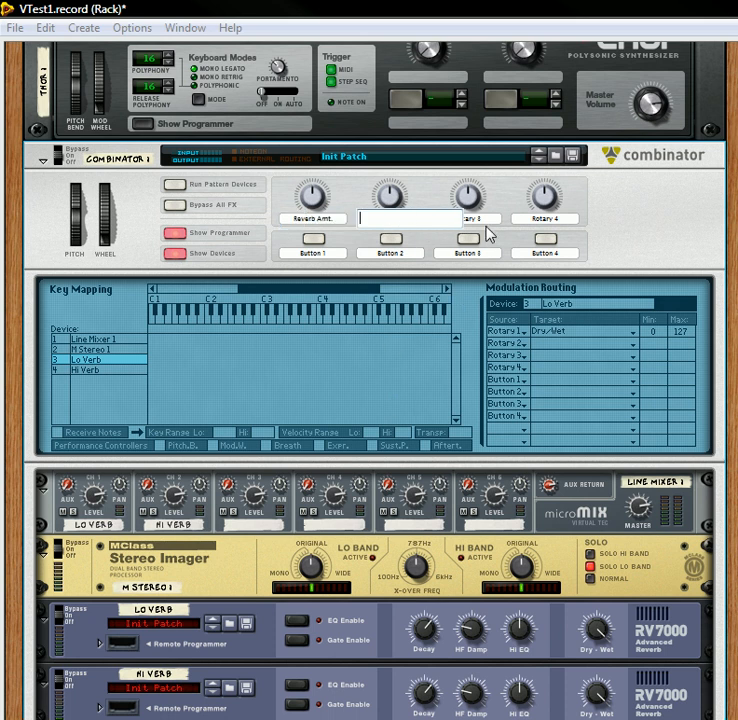
pyautogui.doubleClick(487, 218)
pyautogui.press('BackSpace')
pyautogui.doubleClick(563, 218)
pyautogui.press('BackSpace')
pyautogui.click(331, 256)
pyautogui.doubleClick(330, 255)
pyautogui.press('BackSpace')
pyautogui.press('Return')
pyautogui.doubleClick(418, 258)
pyautogui.press('BackSpace')
pyautogui.doubleClick(479, 256)
pyautogui.press('BackSpace')
pyautogui.doubleClick(570, 257)
pyautogui.press('BackSpace')
pyautogui.click(628, 244)
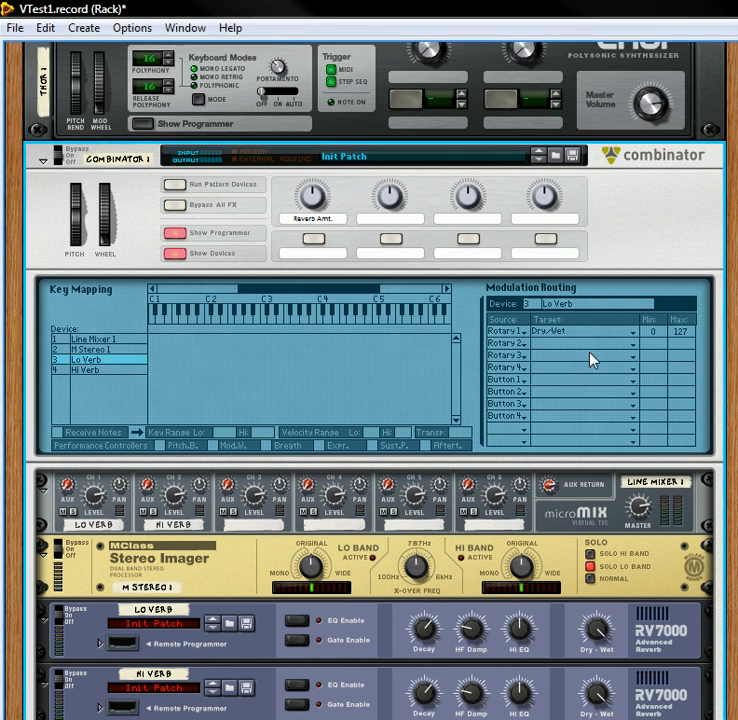
# Step: Route Rotary 2 to Lo Verb's Algorithm and label the knob "Reverb Type"
pyautogui.click(560, 347)
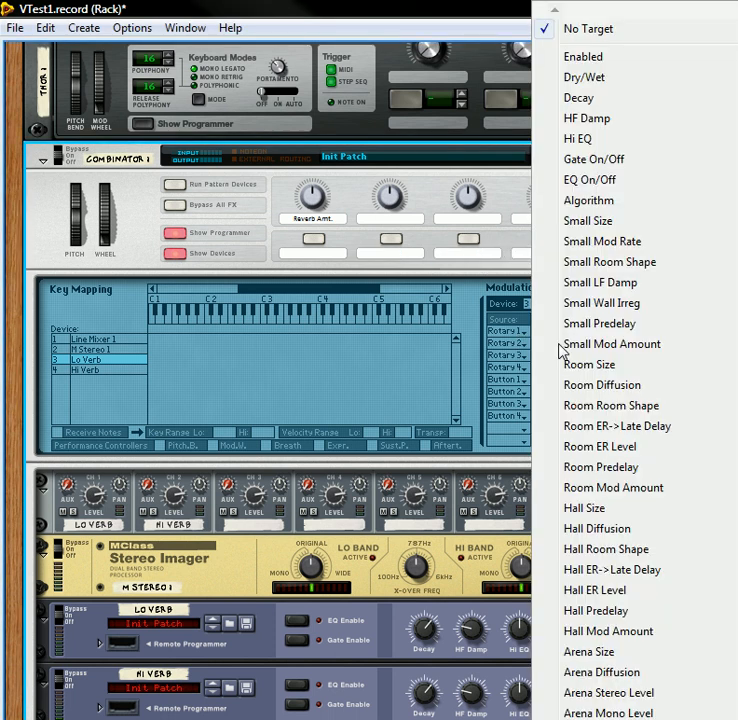
pyautogui.click(617, 200)
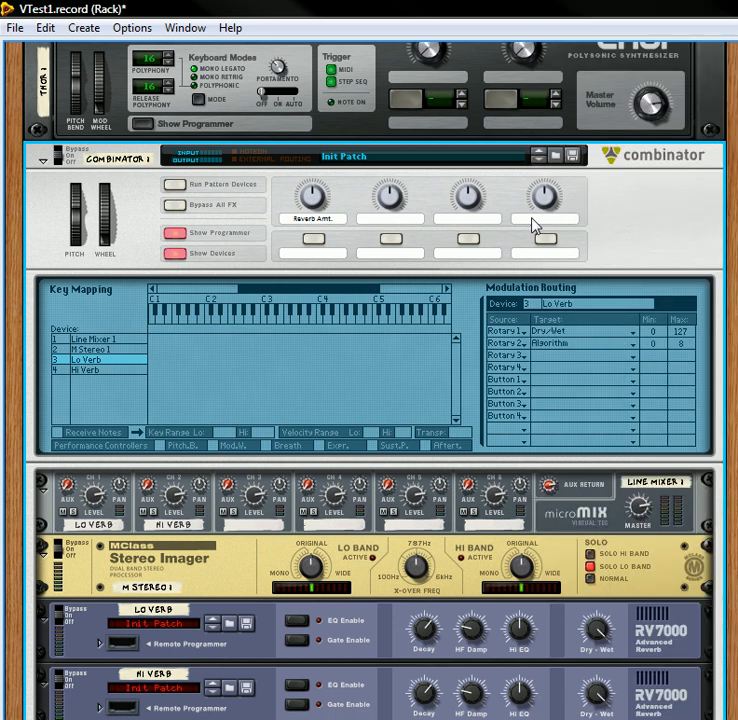
pyautogui.doubleClick(395, 219)
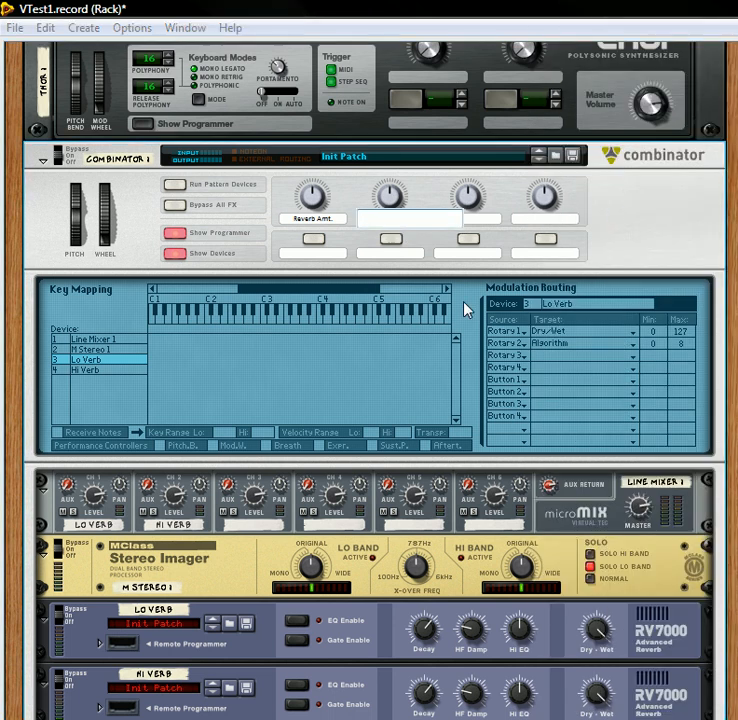
pyautogui.write('Reverb Type')
pyautogui.press('Return')
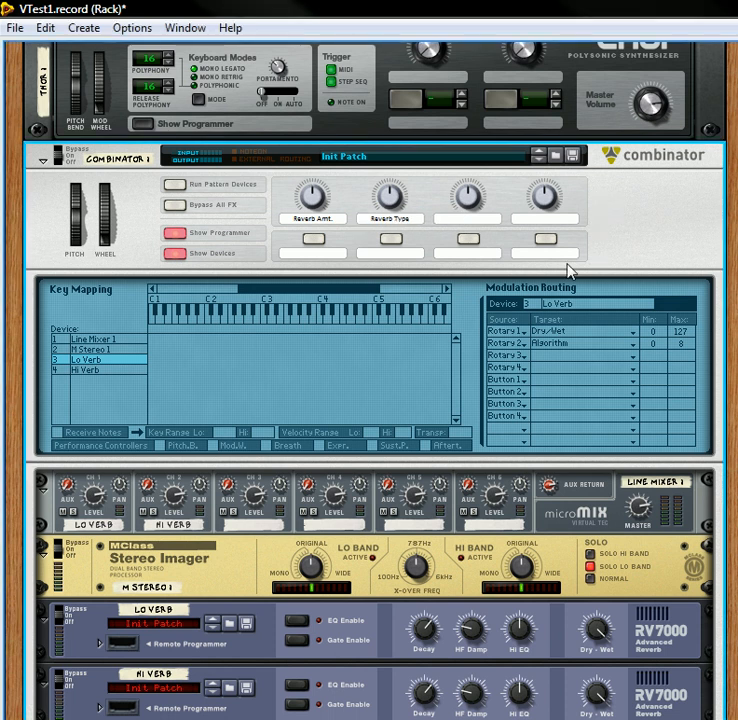
# Step: Set the sources of the fourth, fifth and sixth modulation routing rows for Lo Verb to Rotary 3
pyautogui.click(519, 369)
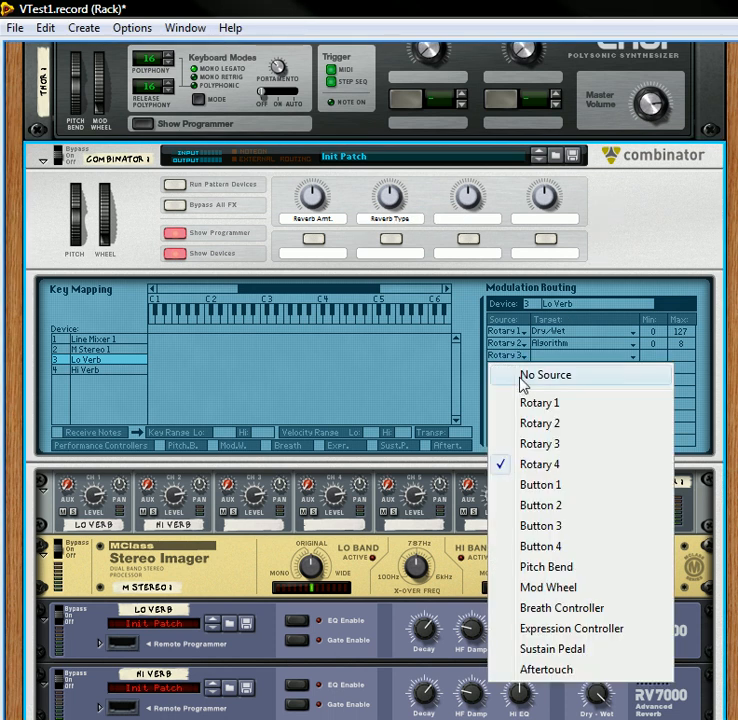
pyautogui.click(535, 445)
pyautogui.click(517, 385)
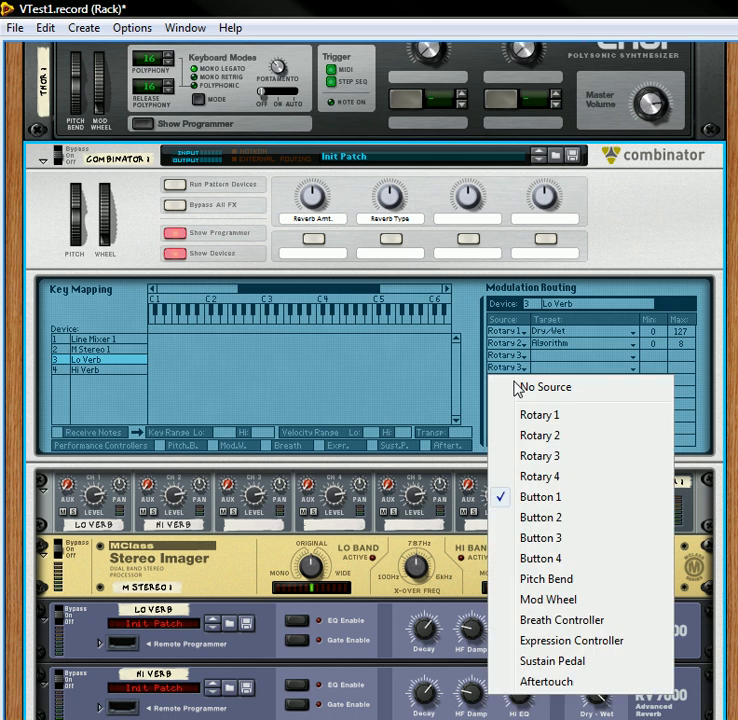
pyautogui.click(538, 460)
pyautogui.click(514, 392)
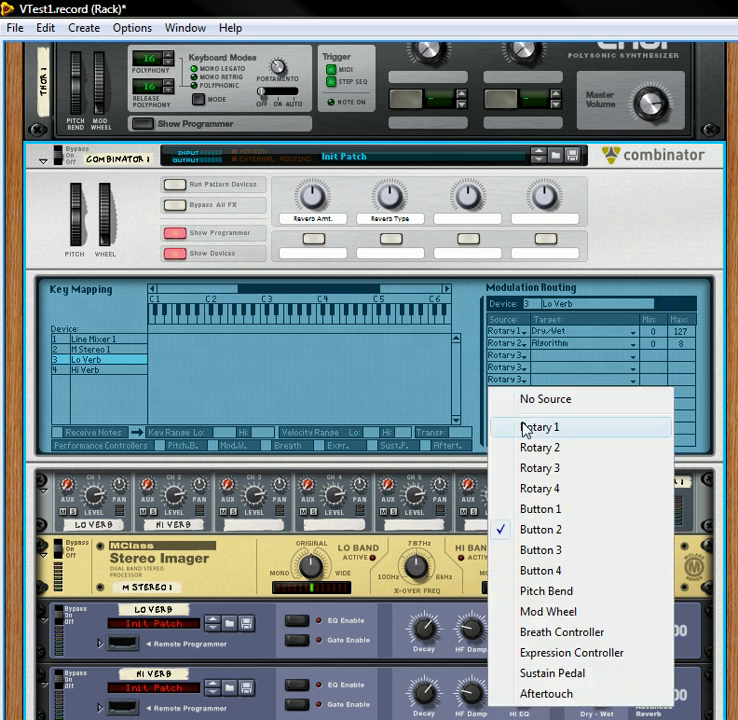
pyautogui.click(548, 470)
# Step: Assign the four Rotary 3 rows to the targets Small Size, Room Size, Hall Size and Arena Size
pyautogui.click(533, 355)
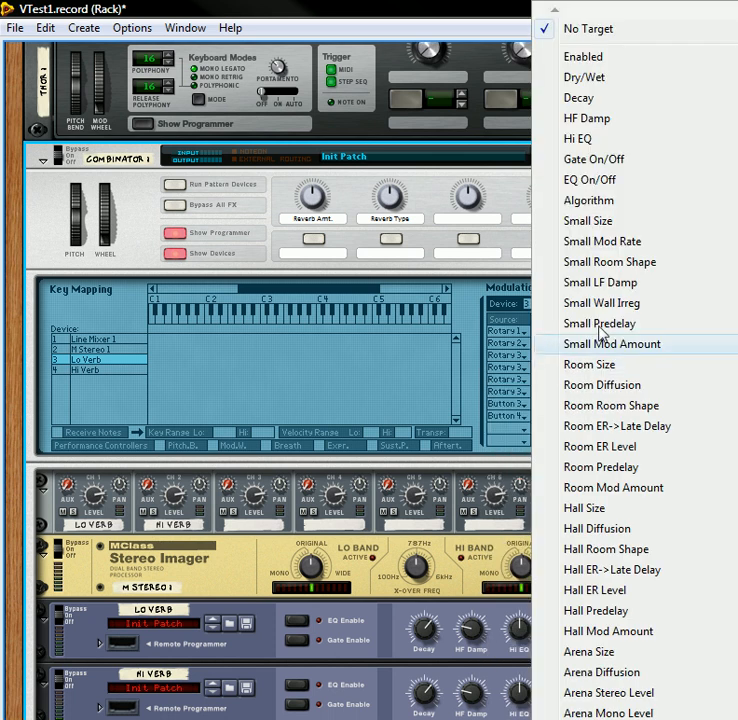
pyautogui.click(607, 224)
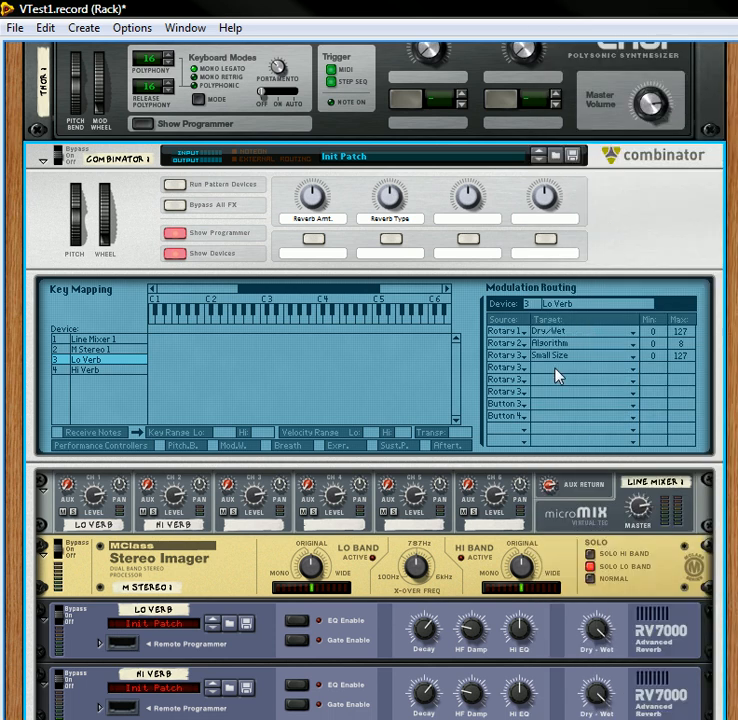
pyautogui.click(557, 377)
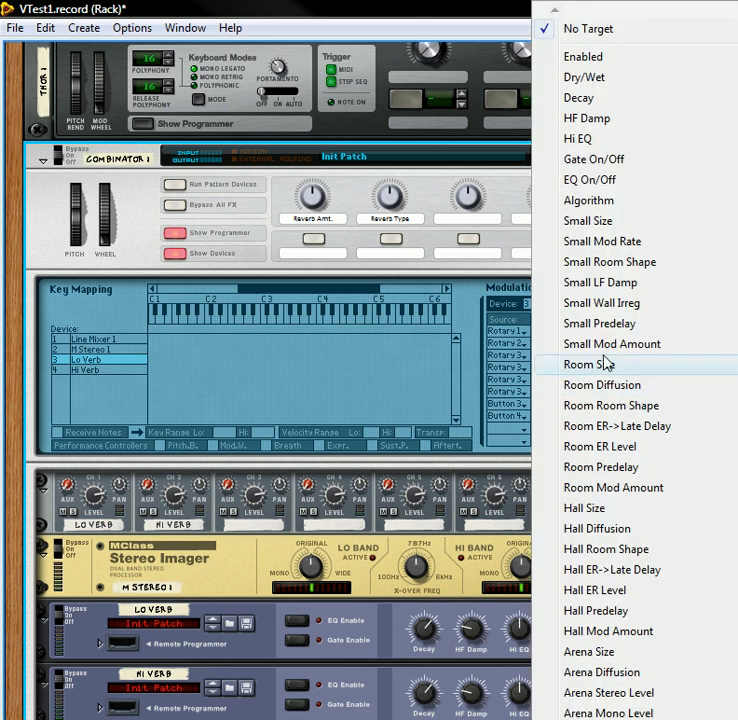
pyautogui.click(606, 366)
pyautogui.click(554, 381)
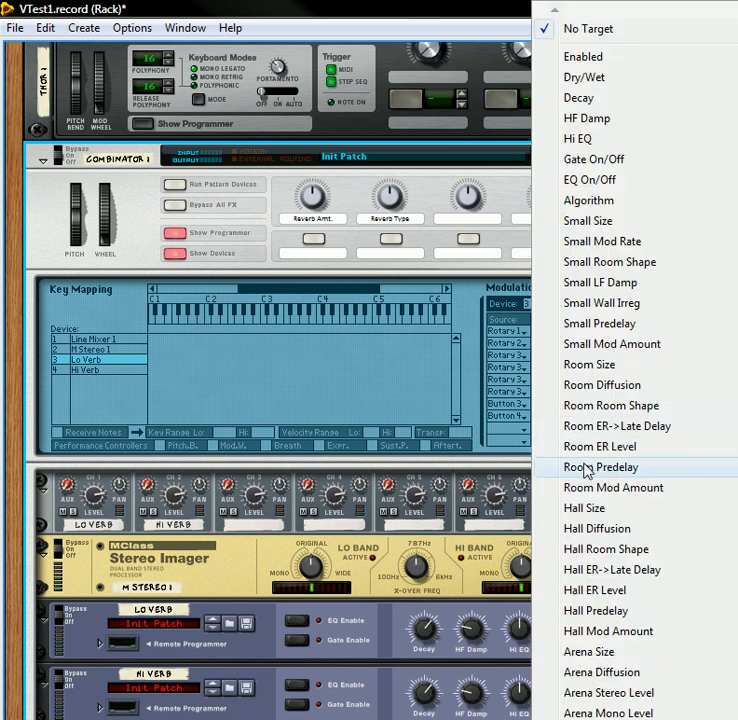
pyautogui.click(596, 503)
pyautogui.click(550, 398)
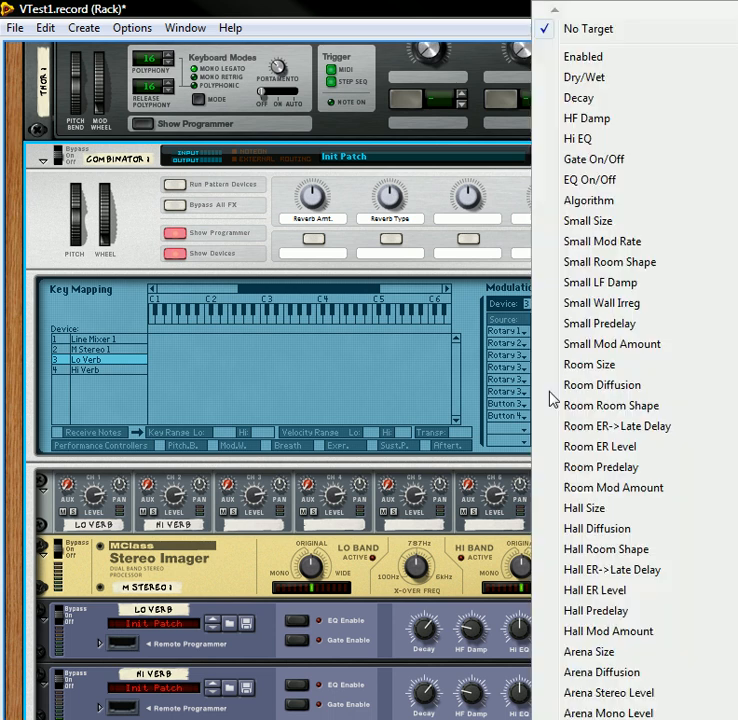
pyautogui.click(628, 657)
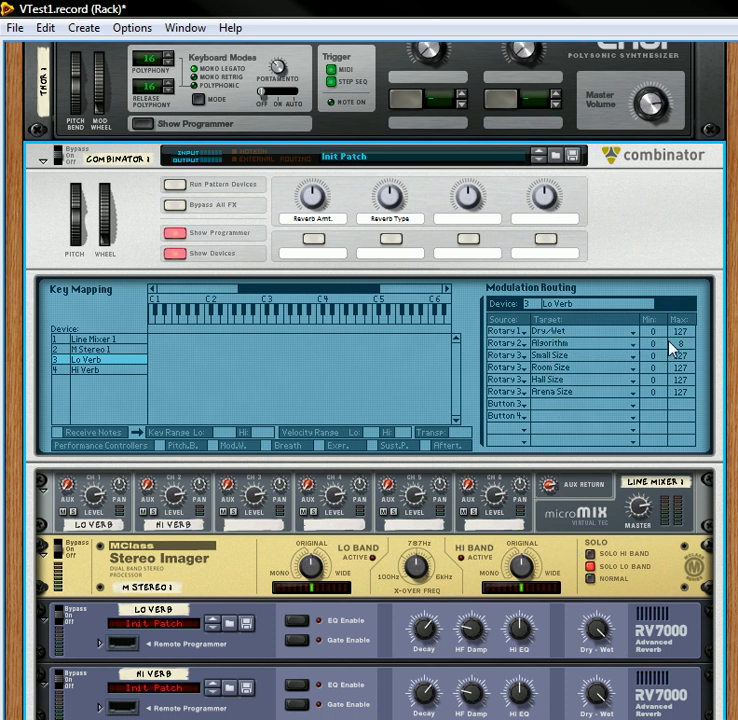
# Step: Limit the Algorithm routing's maximum to 3 and unfold Lo Verb's remote programmer
pyautogui.moveTo(683, 346)
pyautogui.mouseDown()
pyautogui.moveTo(695, 368)
pyautogui.moveTo(679, 343)
pyautogui.mouseUp()
pyautogui.click(101, 644)
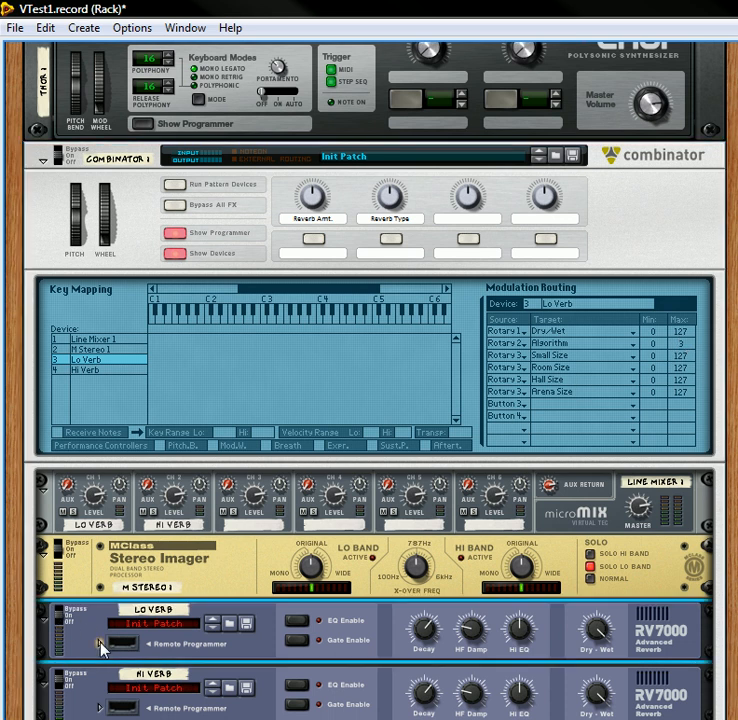
pyautogui.scroll(3, 209, 456)
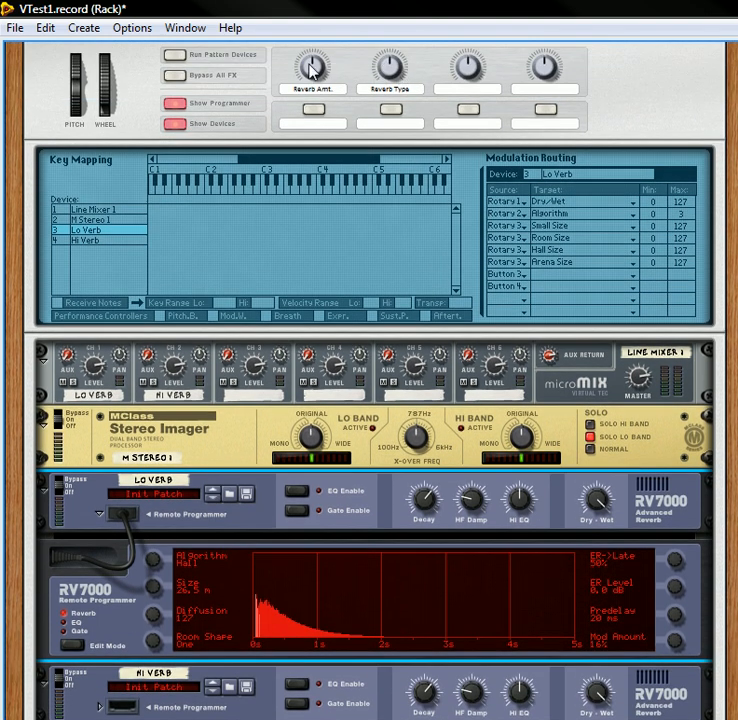
# Step: Raise the Reverb Amt. knob and turn Reverb Type down to the Small Space algorithm
pyautogui.moveTo(312, 80)
pyautogui.moveTo(310, 67)
pyautogui.mouseDown()
pyautogui.moveTo(318, 64)
pyautogui.moveTo(318, 48)
pyautogui.mouseUp()
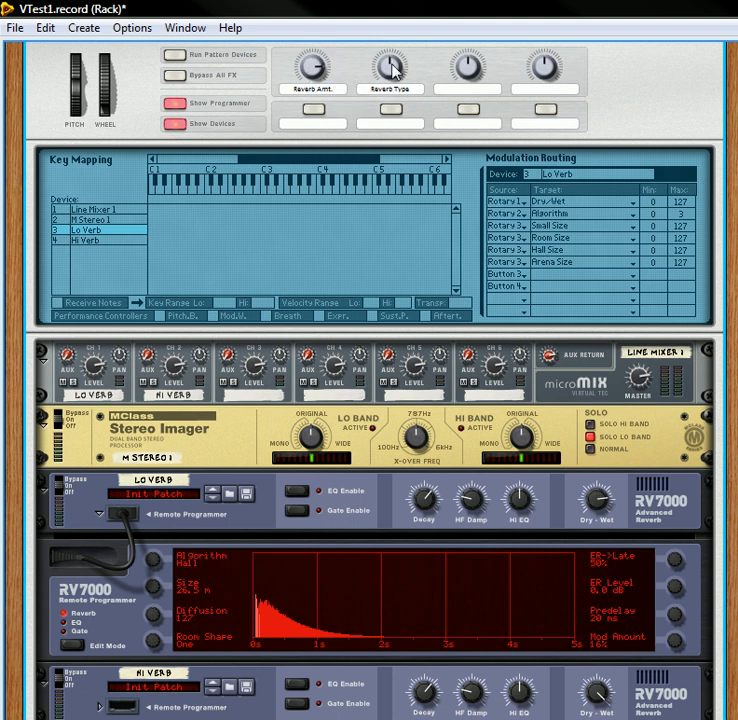
pyautogui.moveTo(379, 66); pyautogui.dragTo(453, 227)
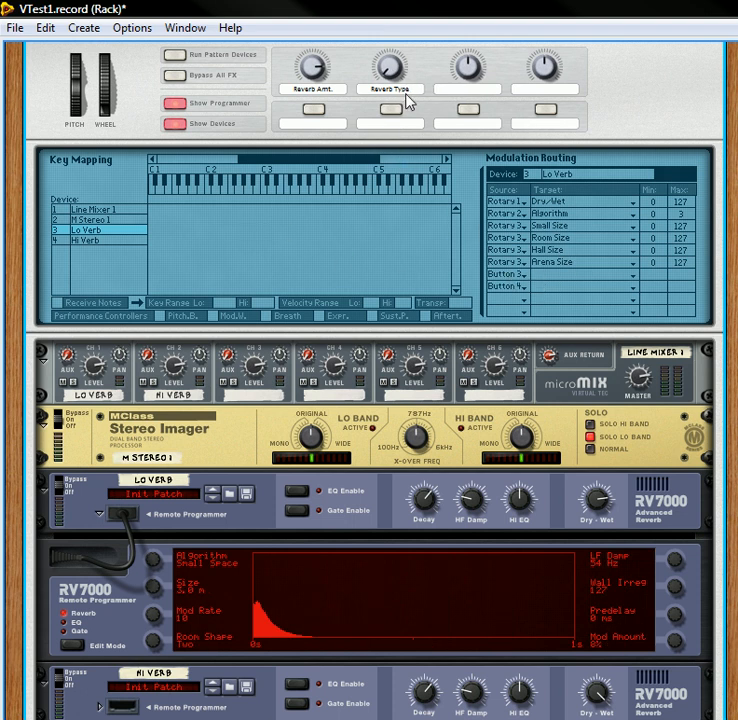
# Step: Label Rotary 3 "Room Size" and Button 1 "Room Type"
pyautogui.doubleClick(456, 88)
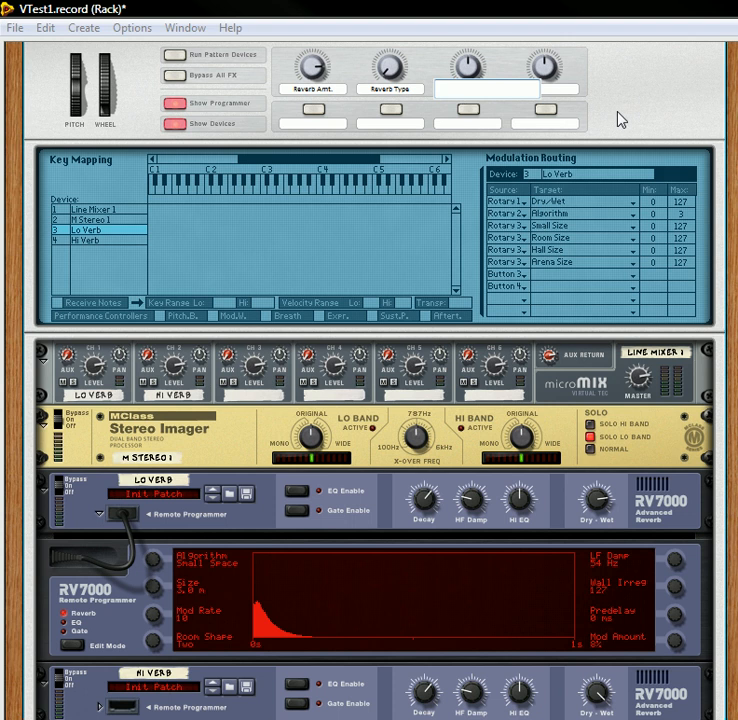
pyautogui.write('Room Size')
pyautogui.press('Return')
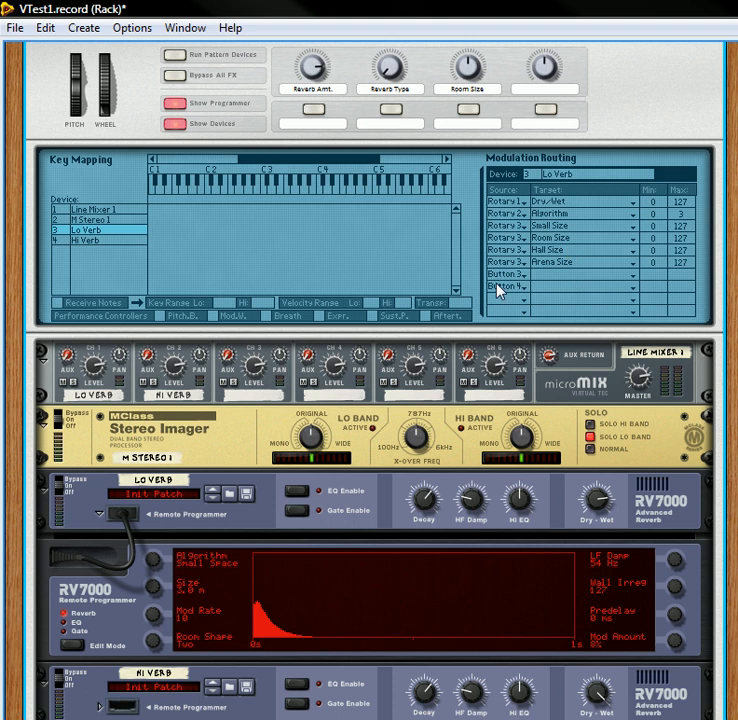
pyautogui.doubleClick(311, 124)
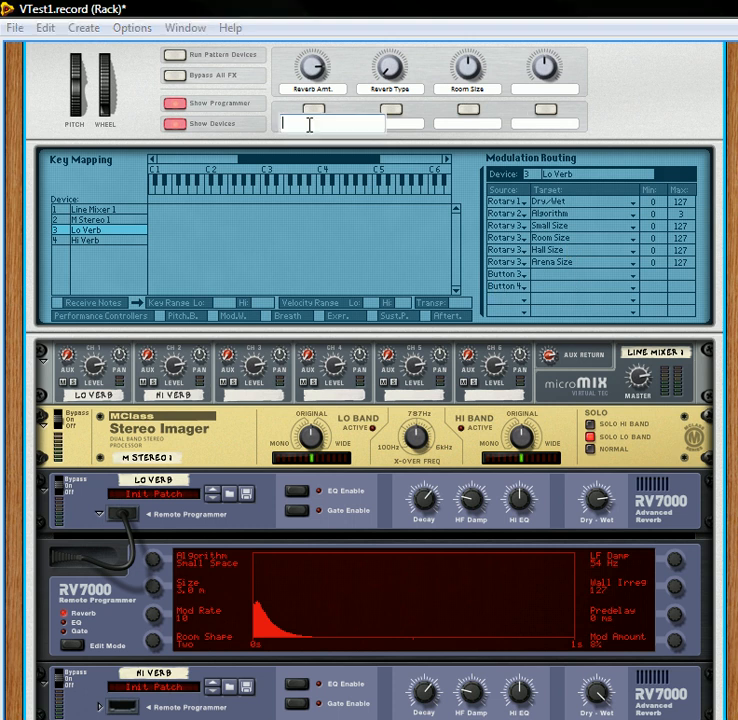
pyautogui.write('Room Typ')
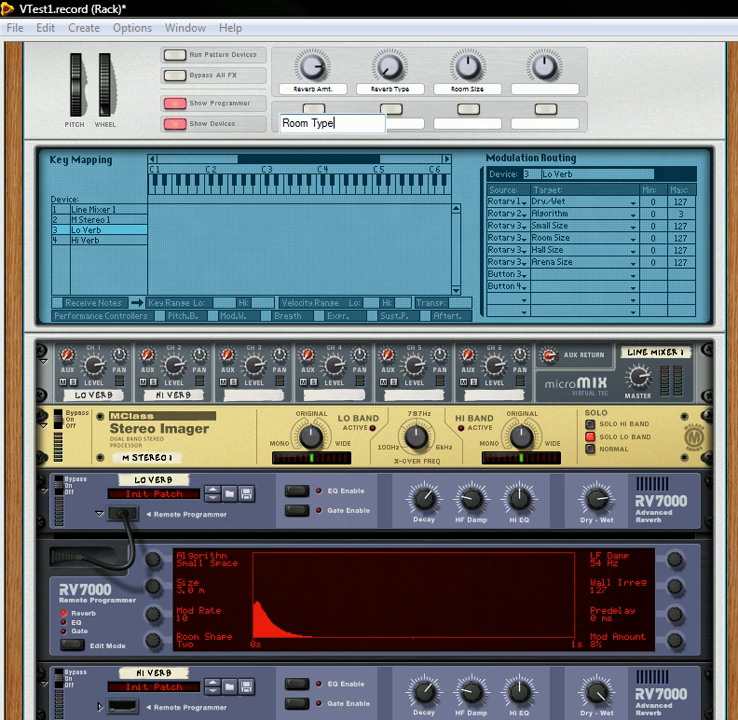
pyautogui.write('e')
pyautogui.press('Return')
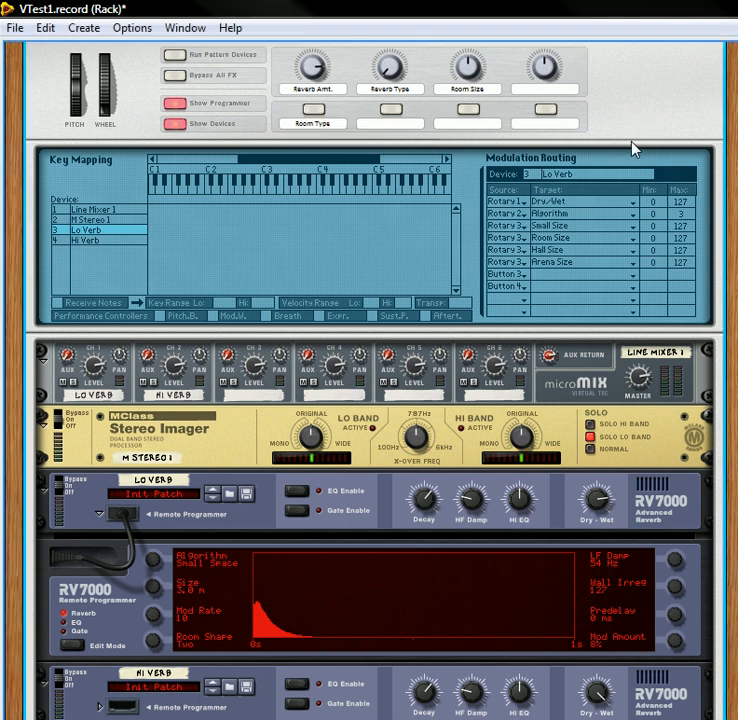
# Step: Label Rotary 4 "Decay" and route it to Lo Verb's Decay in the seventh modulation routing row
pyautogui.doubleClick(543, 90)
pyautogui.write('Decay')
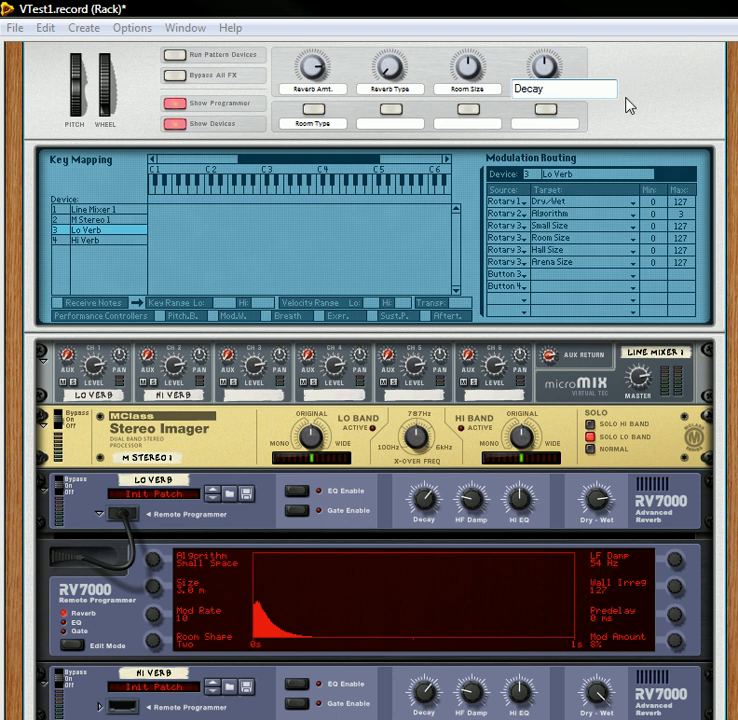
pyautogui.press('Return')
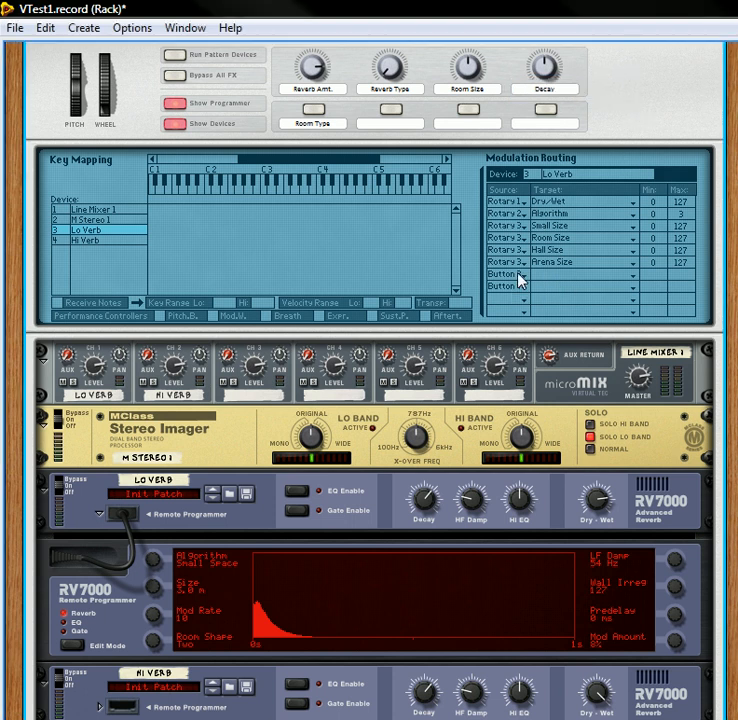
pyautogui.click(518, 275)
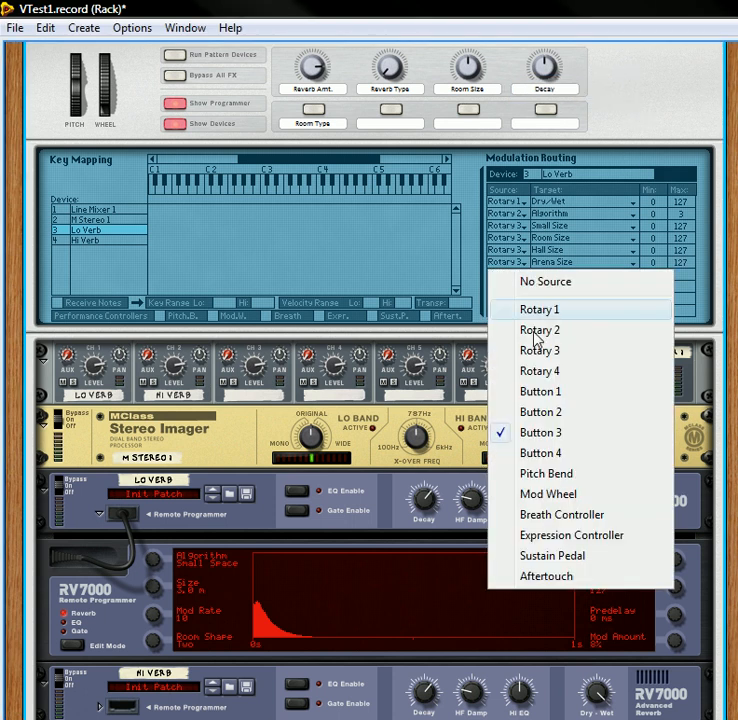
pyautogui.click(553, 390)
pyautogui.click(543, 285)
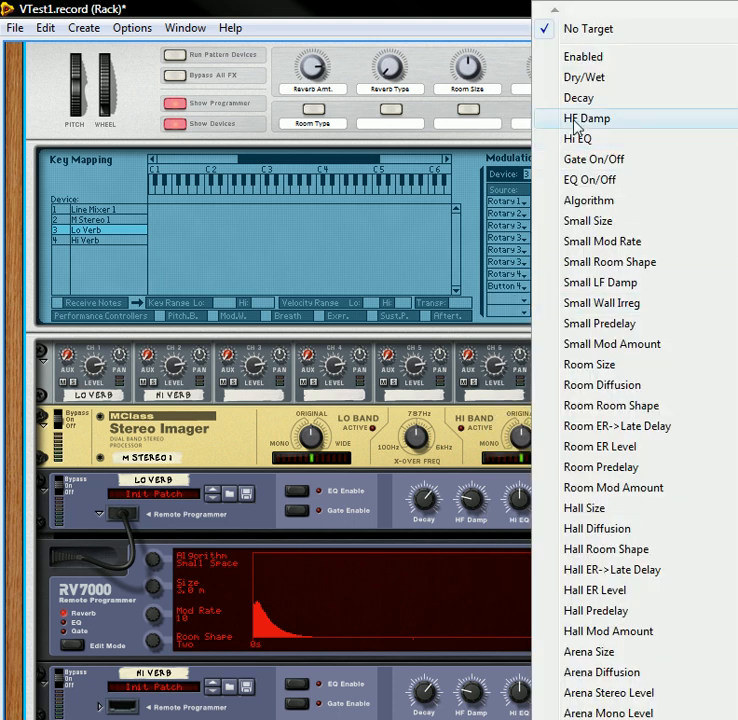
pyautogui.click(577, 99)
# Step: Set the sources of the last three modulation routing rows for Lo Verb to Button 1
pyautogui.click(530, 289)
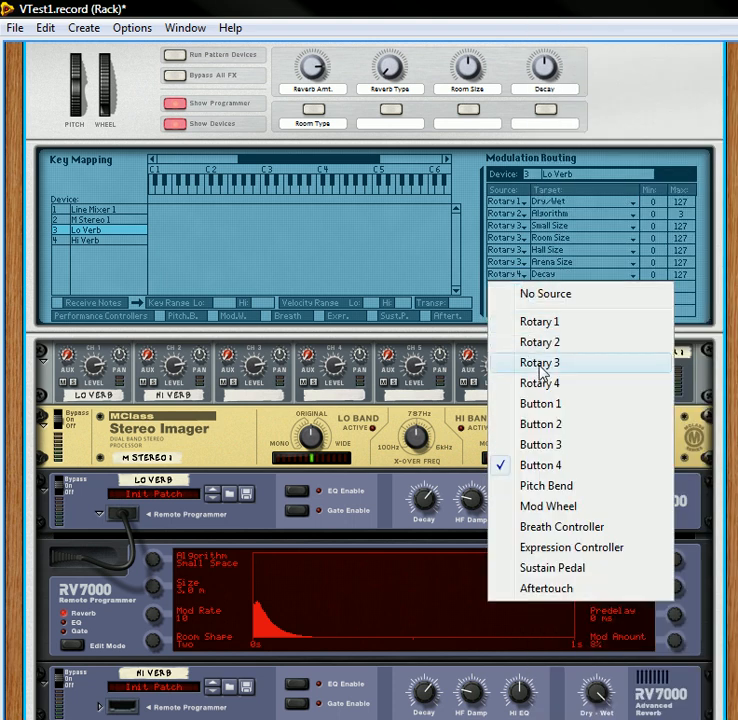
pyautogui.click(553, 408)
pyautogui.click(507, 298)
pyautogui.click(540, 415)
pyautogui.click(504, 314)
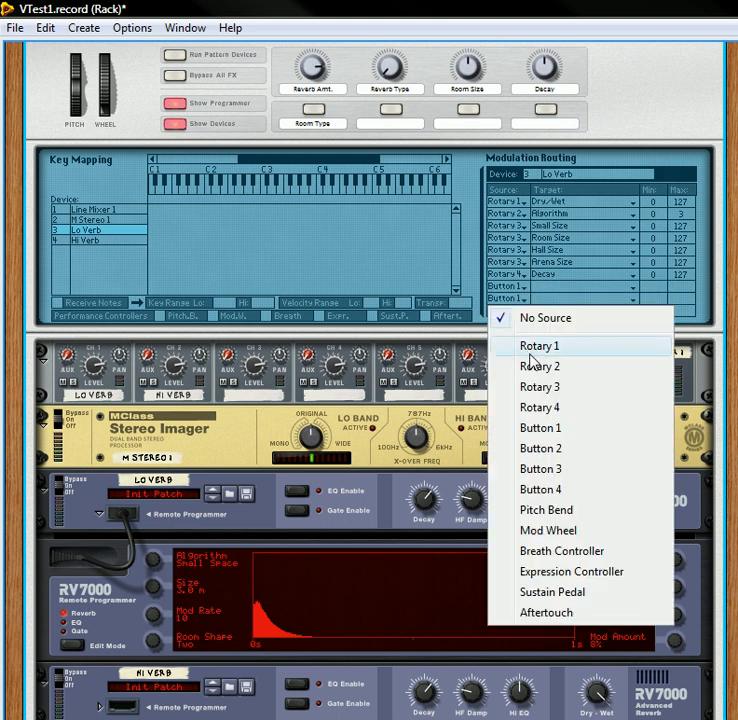
pyautogui.click(539, 429)
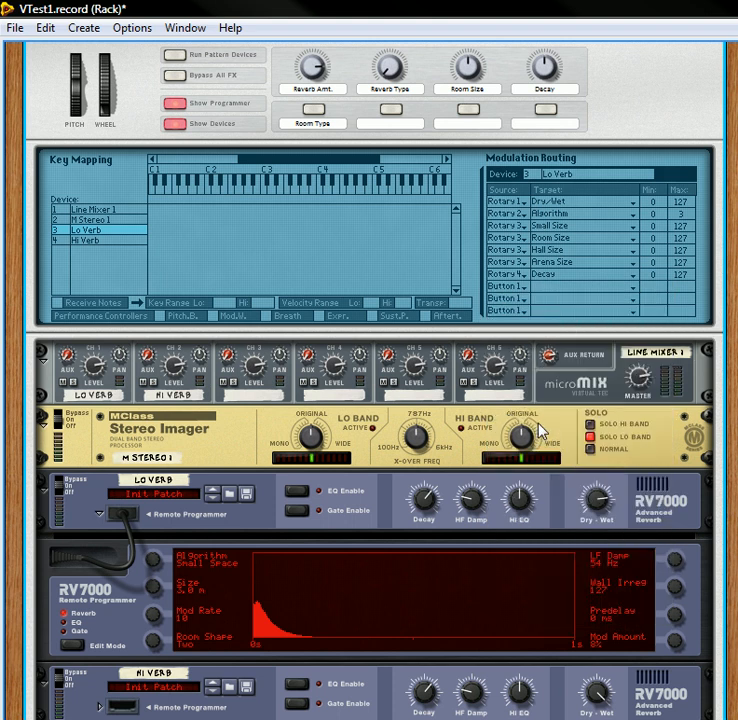
# Step: Route Lo Verb's three Button 1 modulation rows to Small Room Shape, Room Room Shape and Hall Room Shape
pyautogui.click(542, 293)
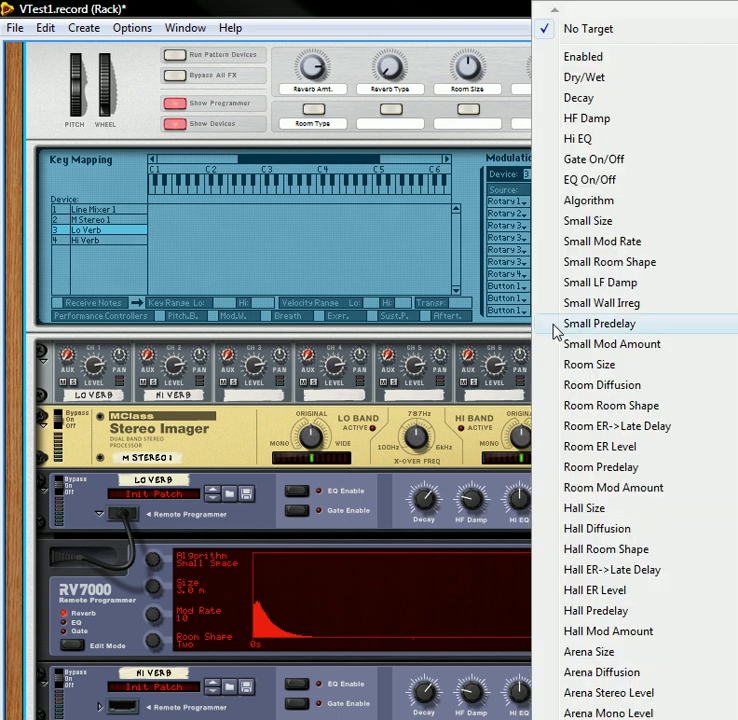
pyautogui.click(592, 265)
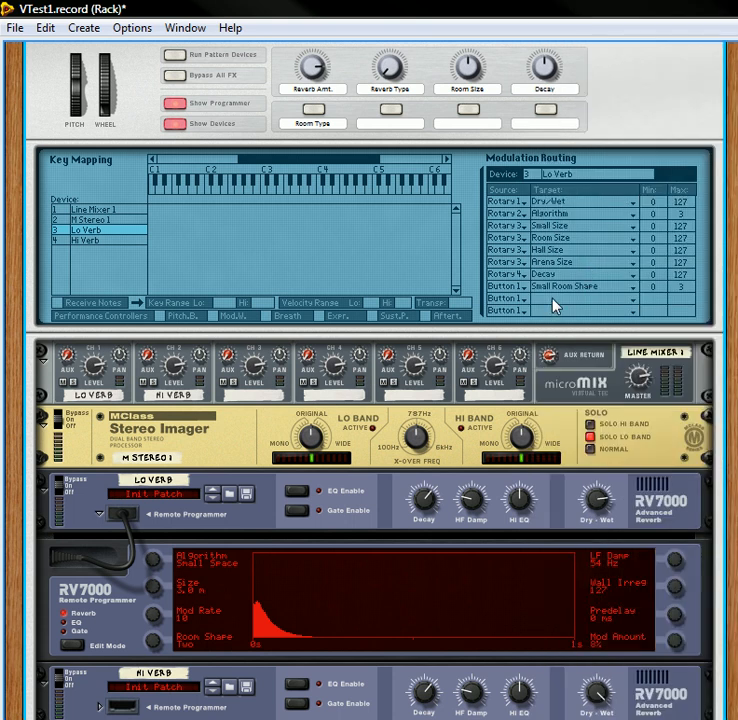
pyautogui.click(552, 300)
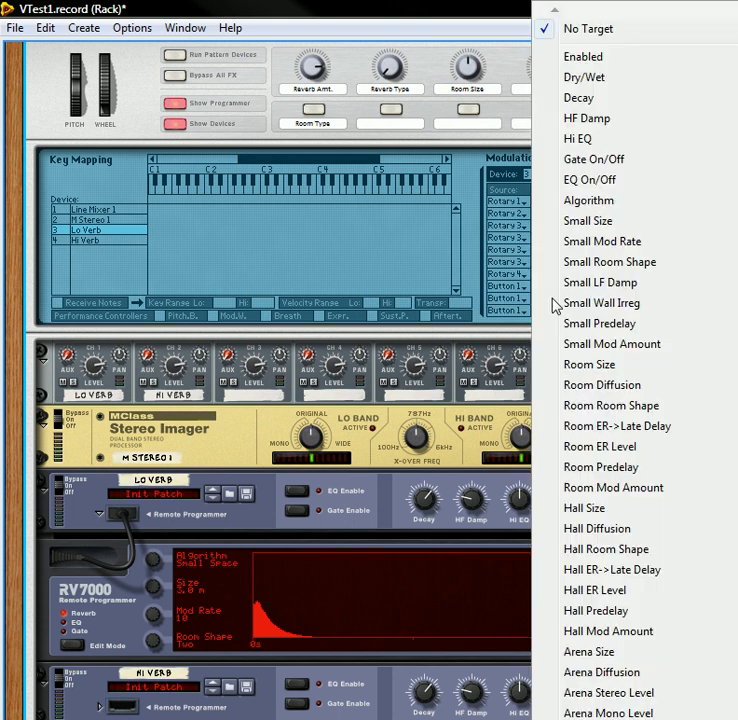
pyautogui.click(597, 408)
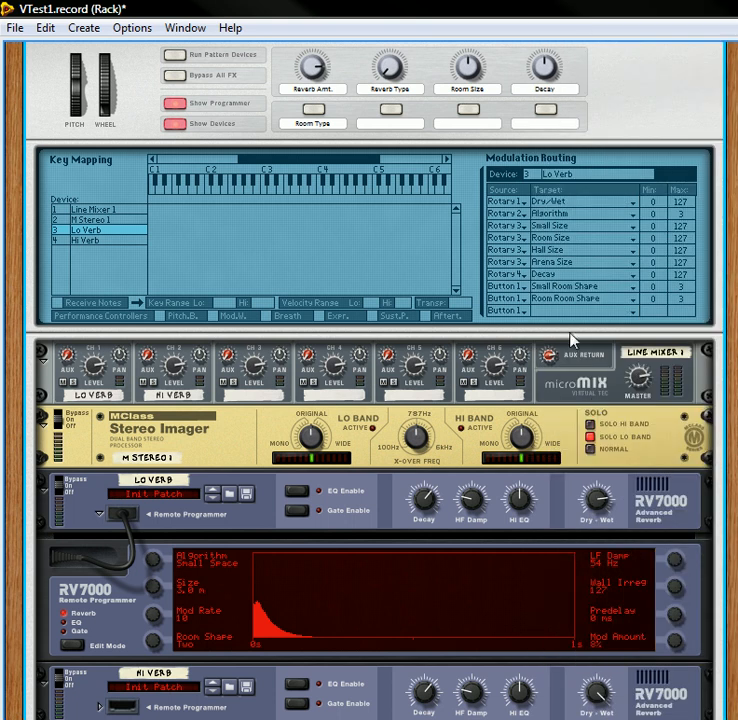
pyautogui.click(550, 316)
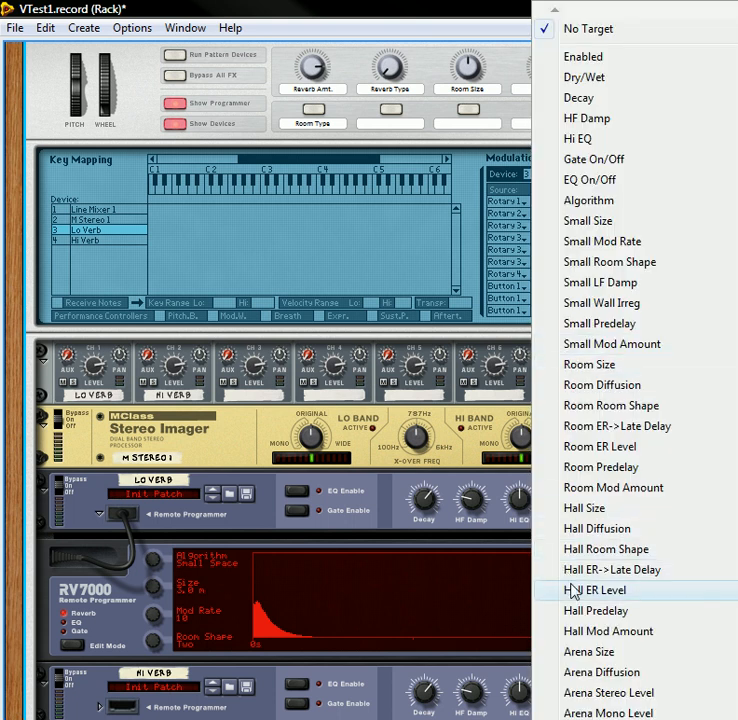
pyautogui.click(597, 564)
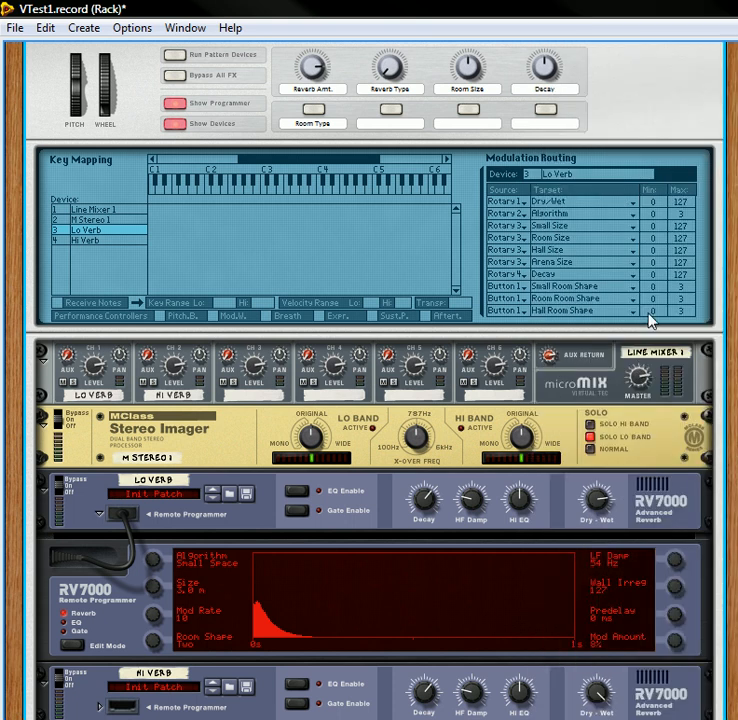
# Step: Toggle the Room Type button on and off to check its effect on Lo Verb's Small Space room shape
pyautogui.click(313, 110)
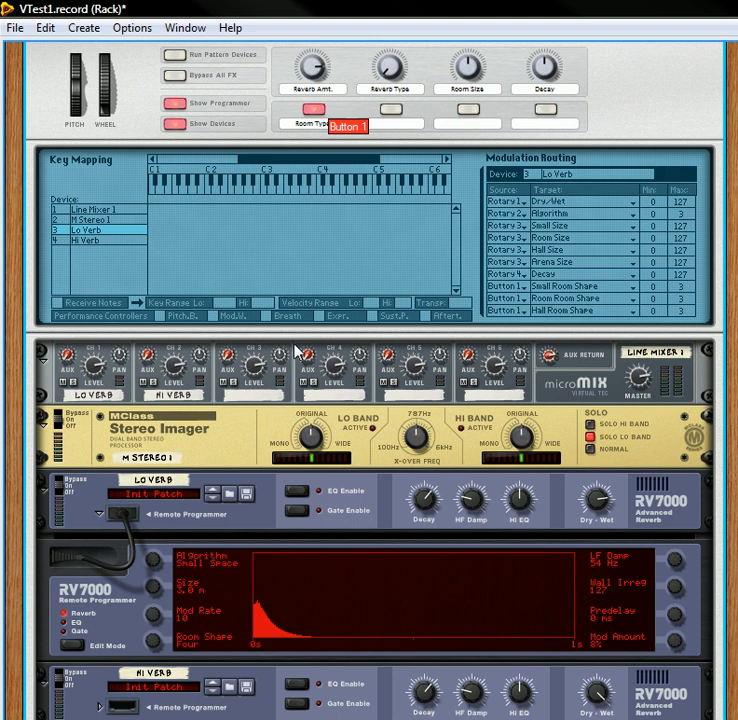
pyautogui.click(317, 117)
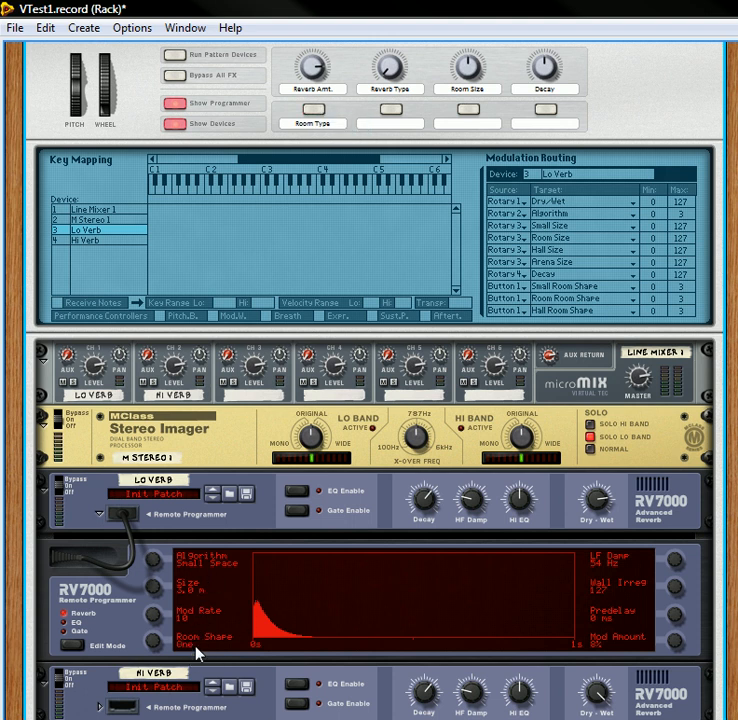
pyautogui.click(315, 112)
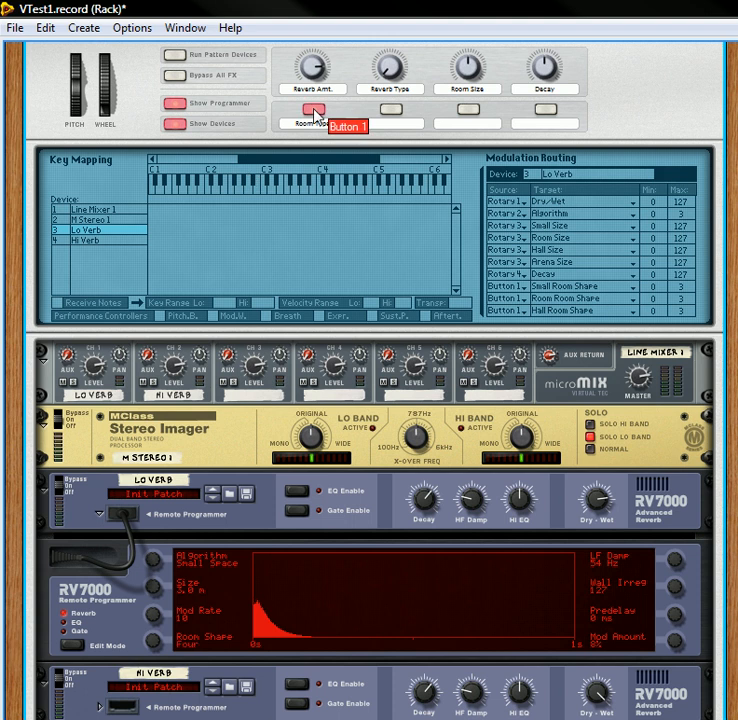
pyautogui.click(315, 115)
# Step: Raise the Reverb Type knob through Hall to Arena, toggling Room Type at each algorithm
pyautogui.moveTo(382, 69); pyautogui.dragTo(399, 33)
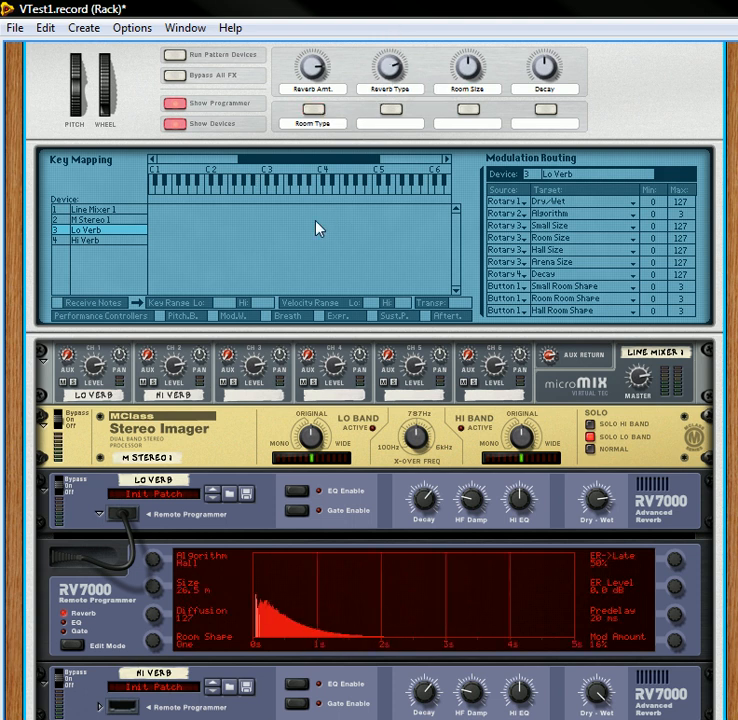
pyautogui.click(318, 111)
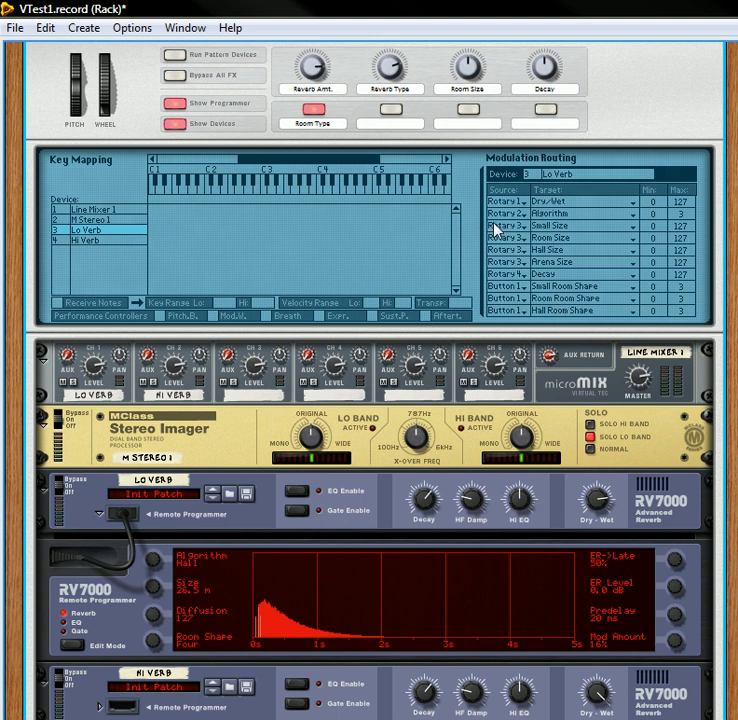
pyautogui.moveTo(396, 82); pyautogui.dragTo(395, 12)
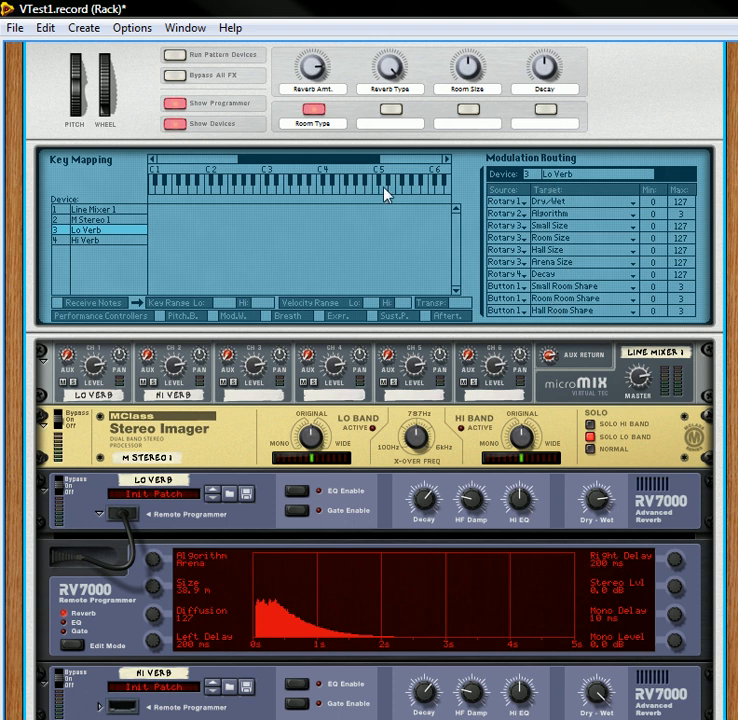
pyautogui.scroll(3, 310, 227)
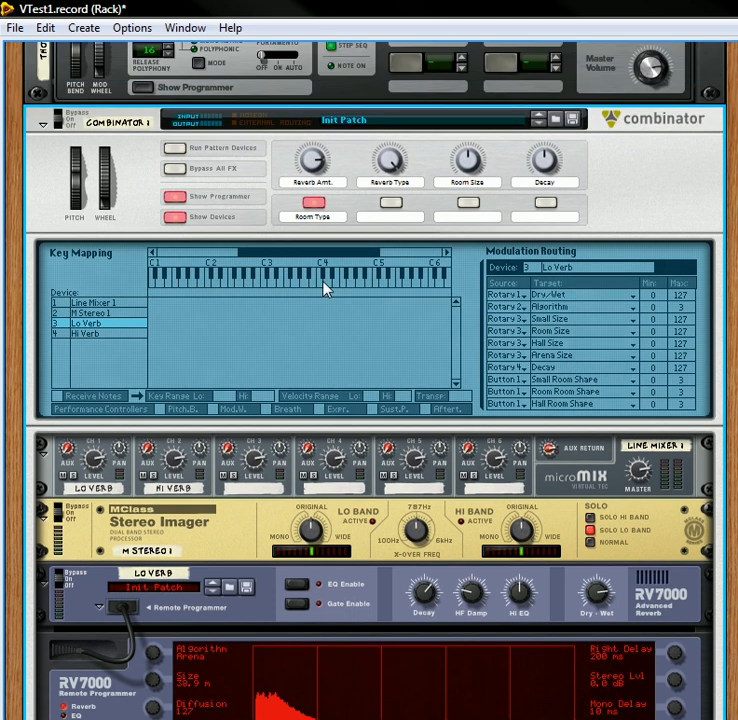
pyautogui.click(315, 206)
pyautogui.click(315, 206)
# Step: Unfold the Remote Programmer of the Hi Verb RV7000
pyautogui.scroll(-6, 457, 415)
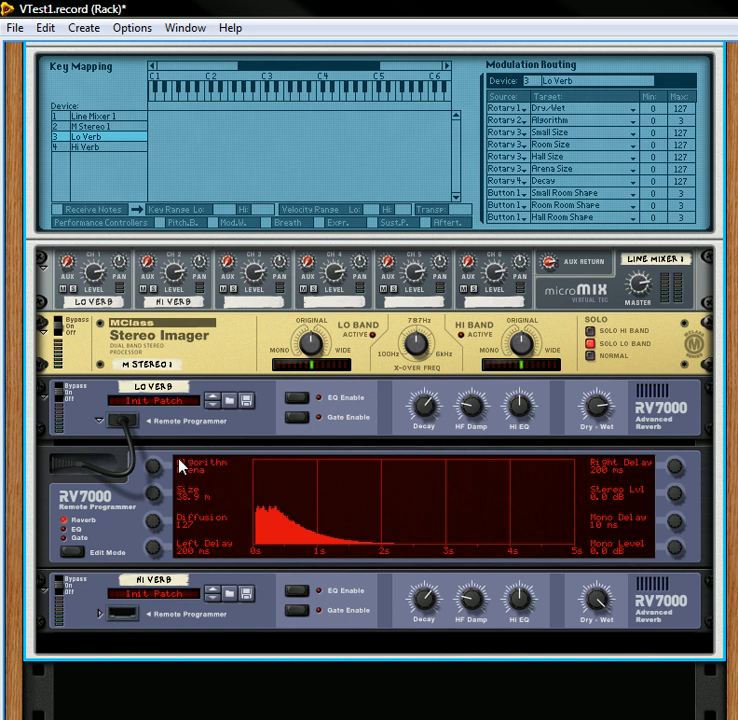
pyautogui.scroll(-2, 178, 466)
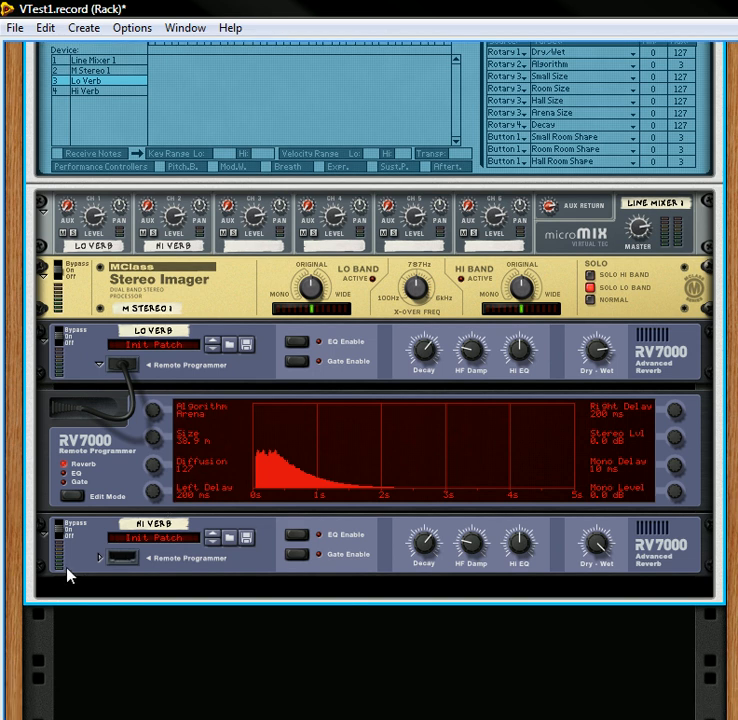
pyautogui.click(97, 560)
pyautogui.scroll(-2, 308, 546)
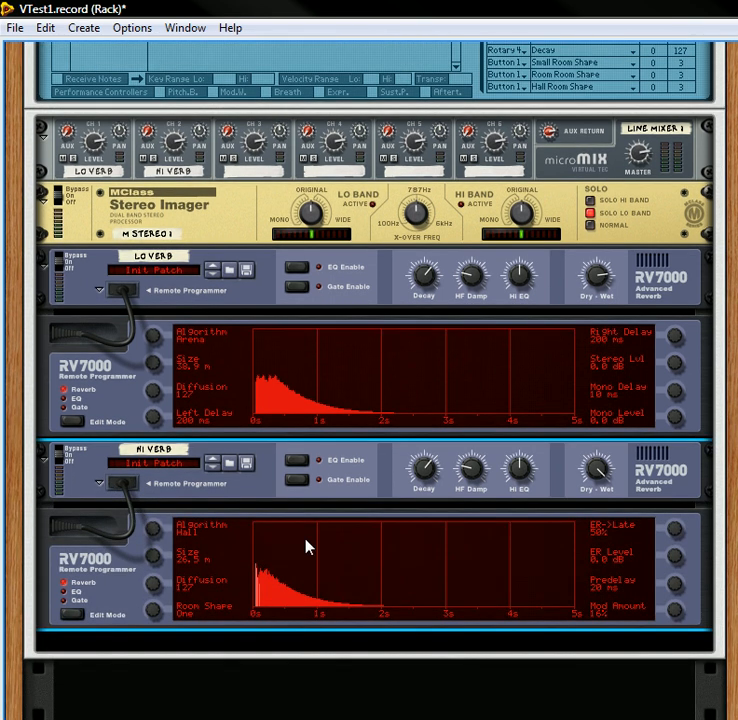
pyautogui.scroll(8, 375, 392)
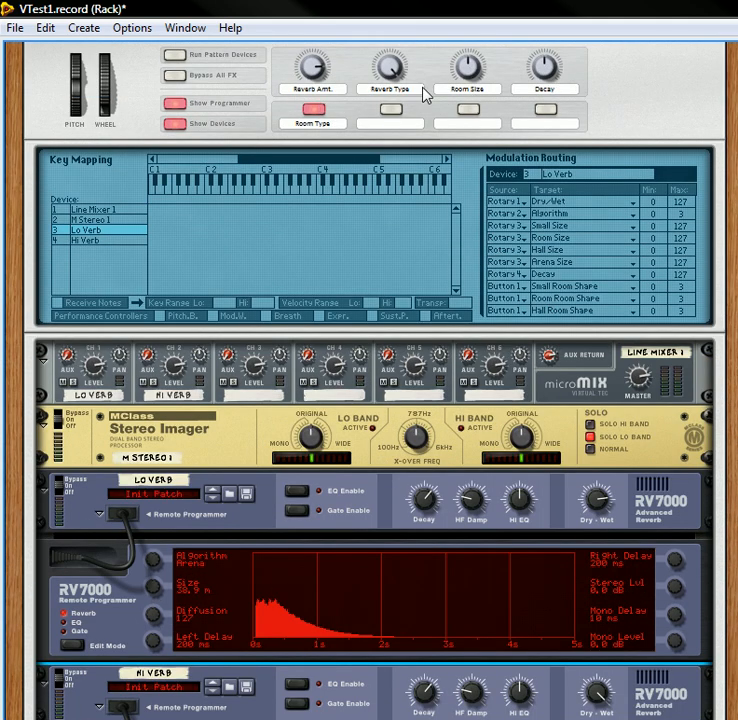
pyautogui.scroll(-3, 197, 434)
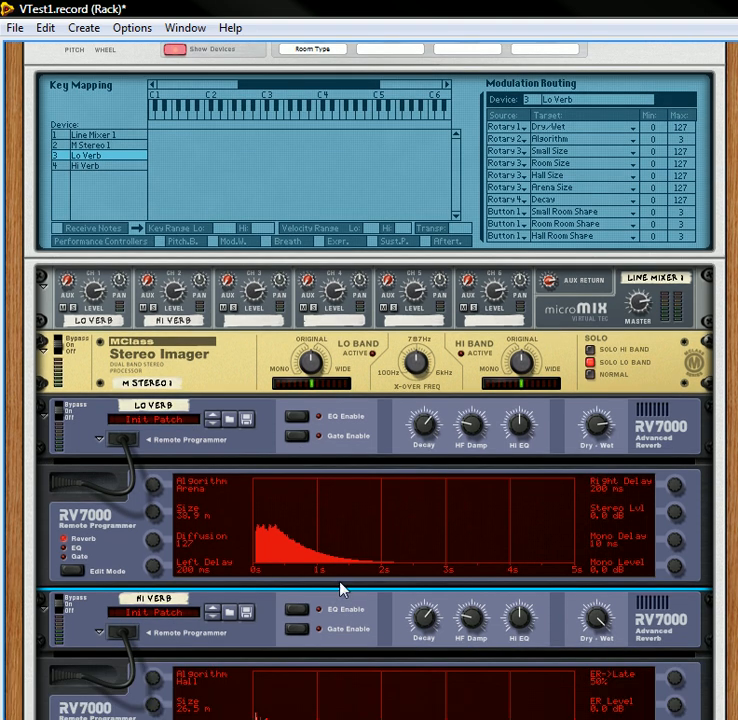
pyautogui.scroll(-3, 318, 620)
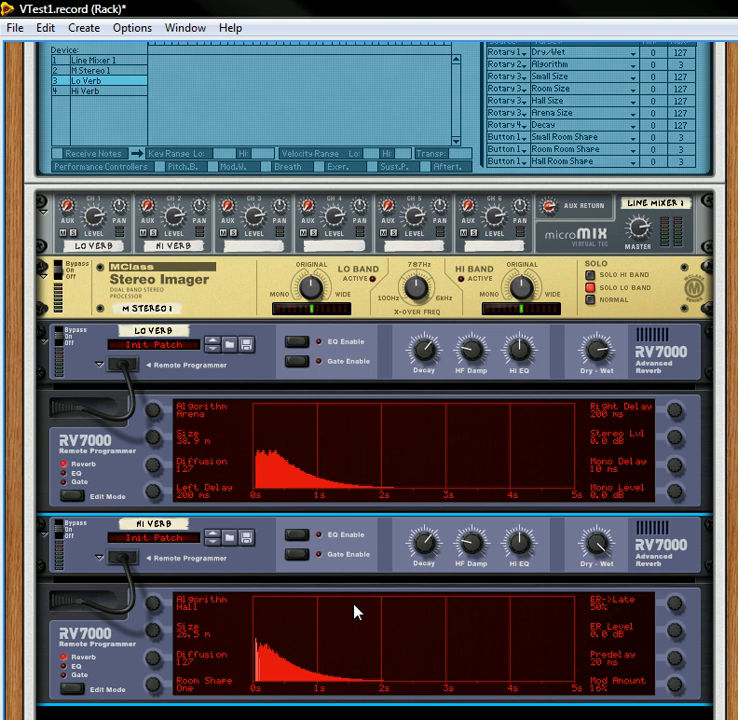
pyautogui.scroll(4, 302, 485)
pyautogui.scroll(-8, 301, 483)
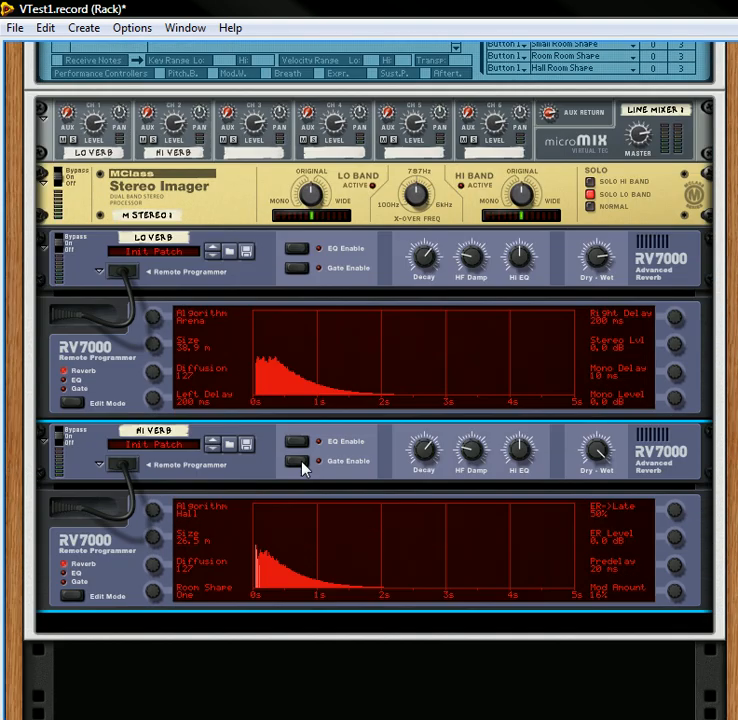
pyautogui.scroll(2, 183, 342)
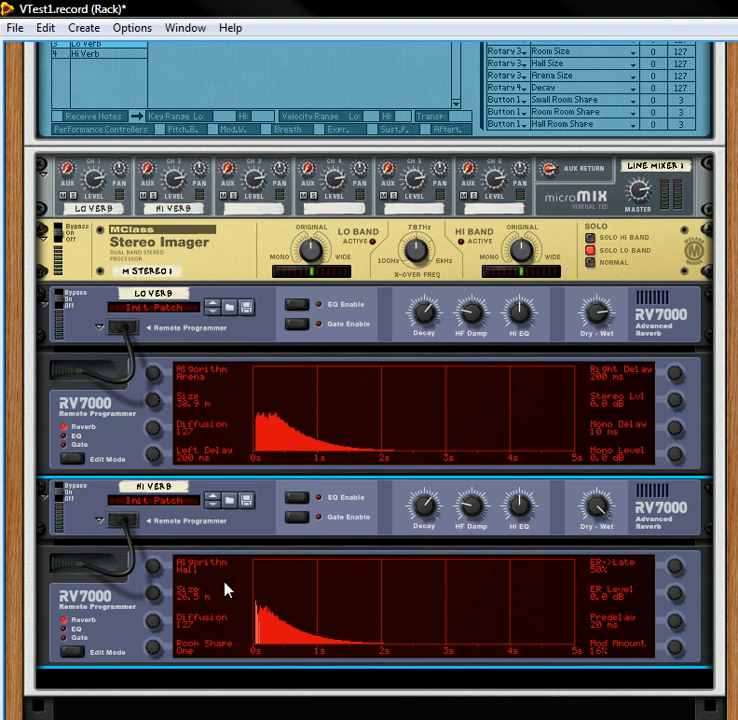
pyautogui.scroll(-3, 239, 502)
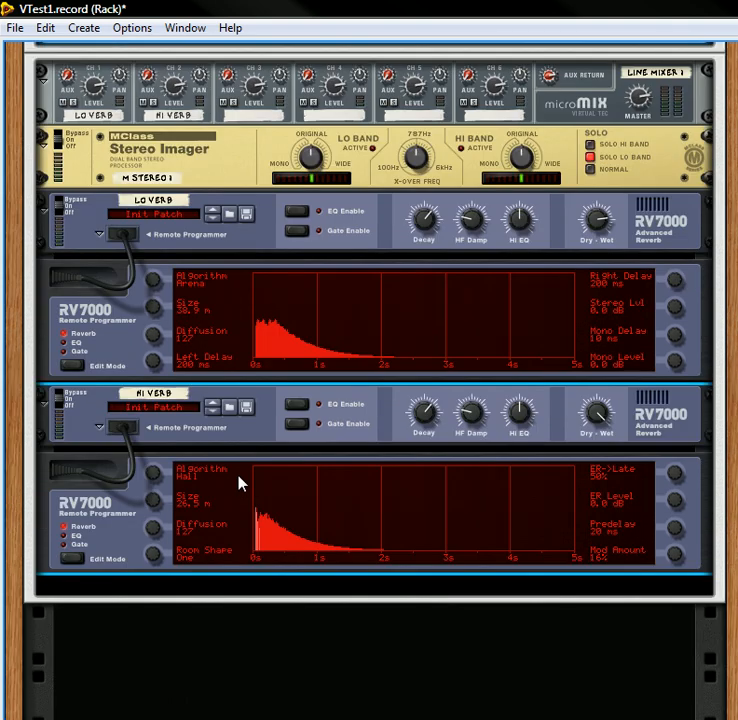
# Step: Create a second Combinator below the first and move the Hi Verb RV7000 into it
pyautogui.rightClick(298, 644)
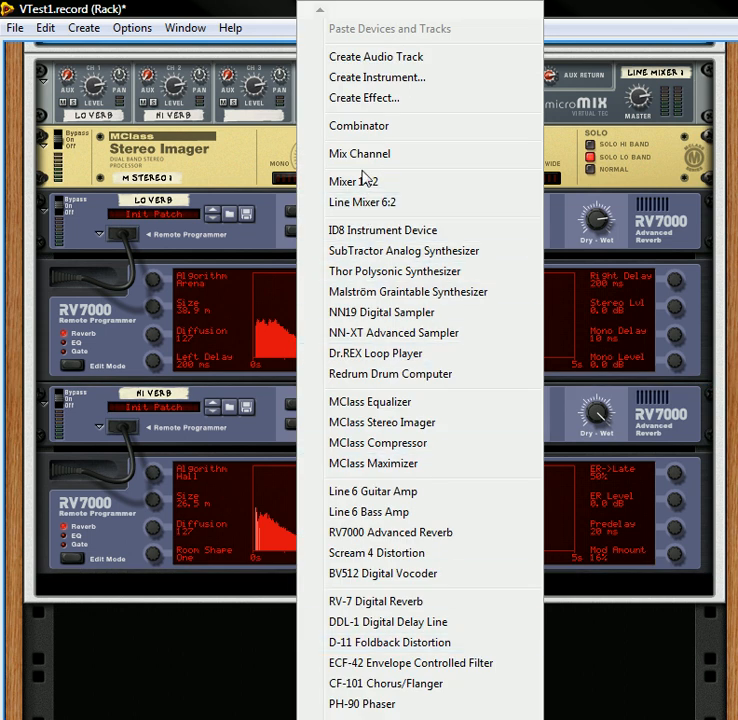
pyautogui.click(376, 130)
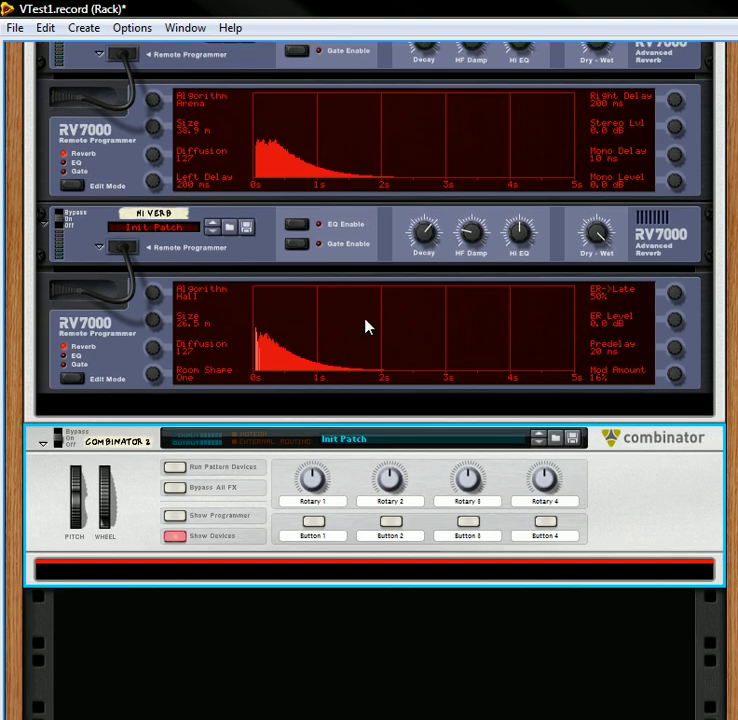
pyautogui.press('Tab')
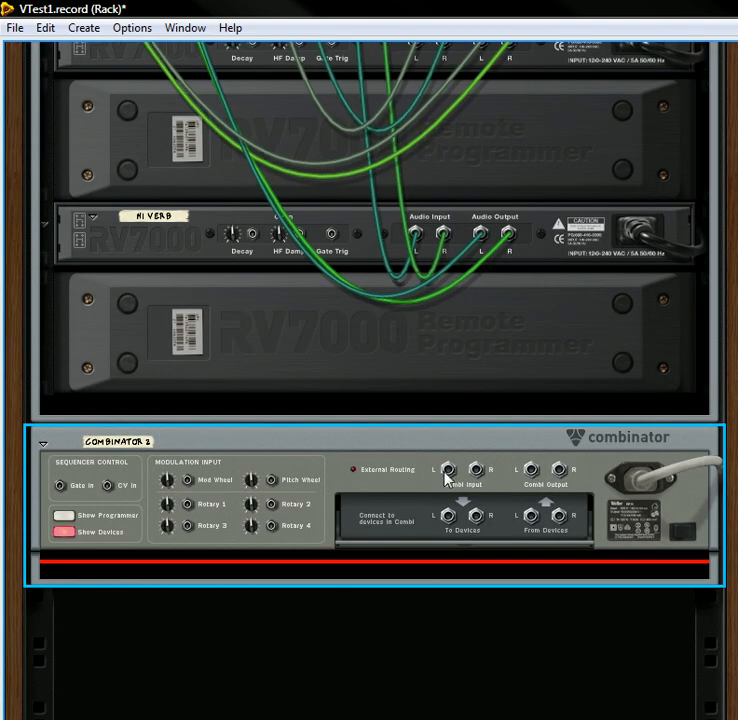
pyautogui.press('Tab')
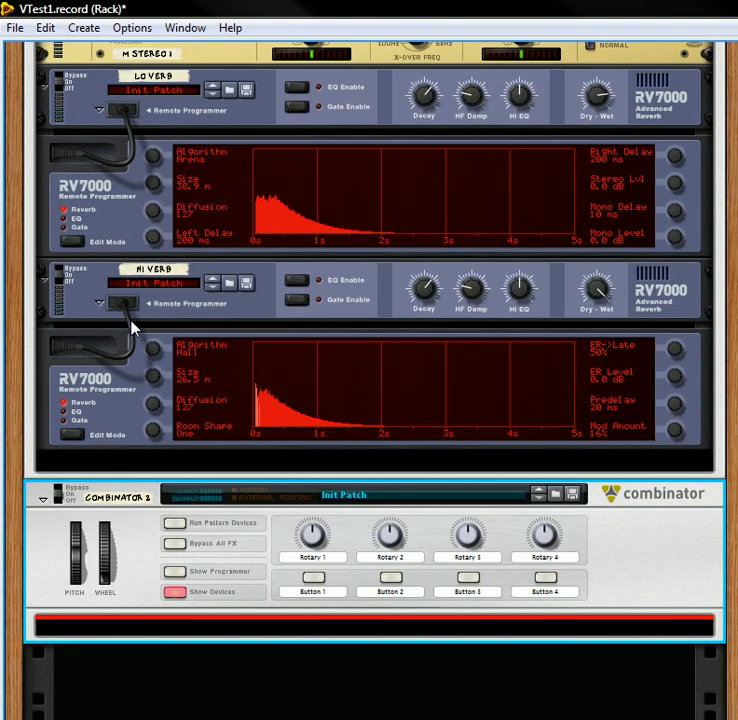
pyautogui.click(49, 305)
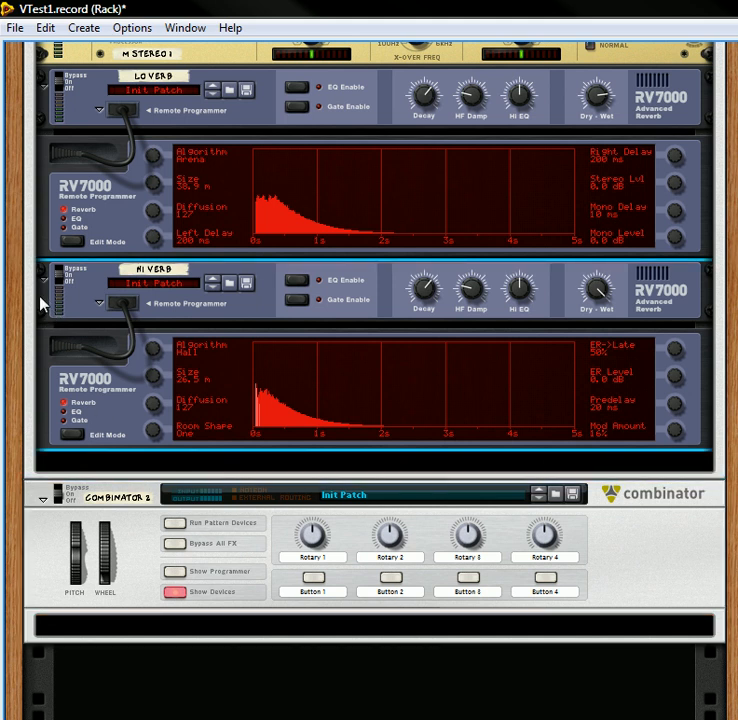
pyautogui.moveTo(41, 299); pyautogui.dragTo(97, 623)
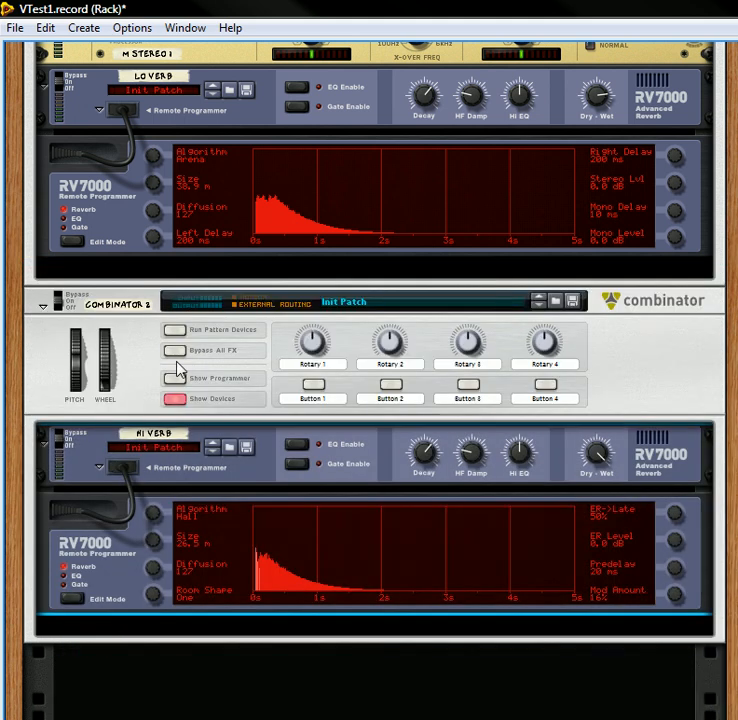
# Step: Show Combinator 2's programmer and route Rotary 1 to Hi Verb's Dry/Wet
pyautogui.click(178, 384)
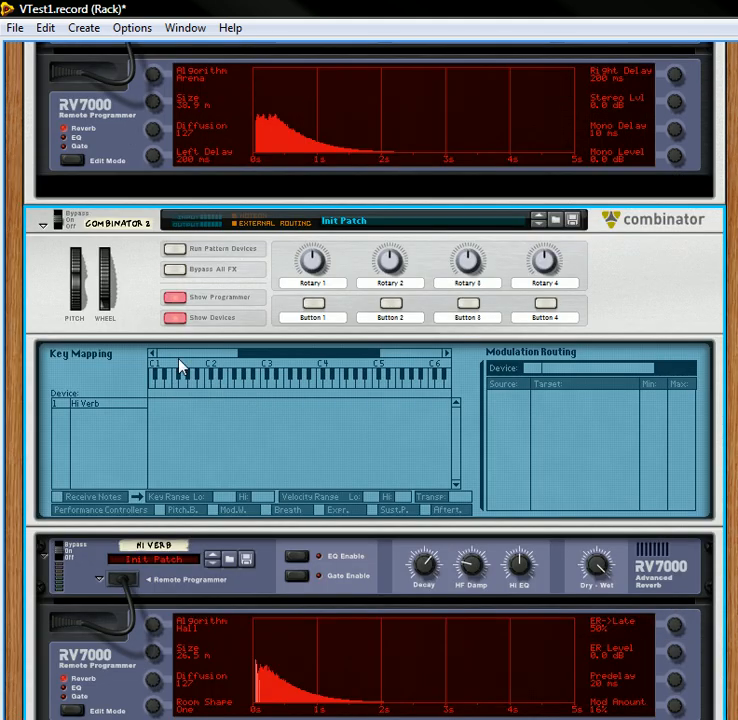
pyautogui.click(114, 256)
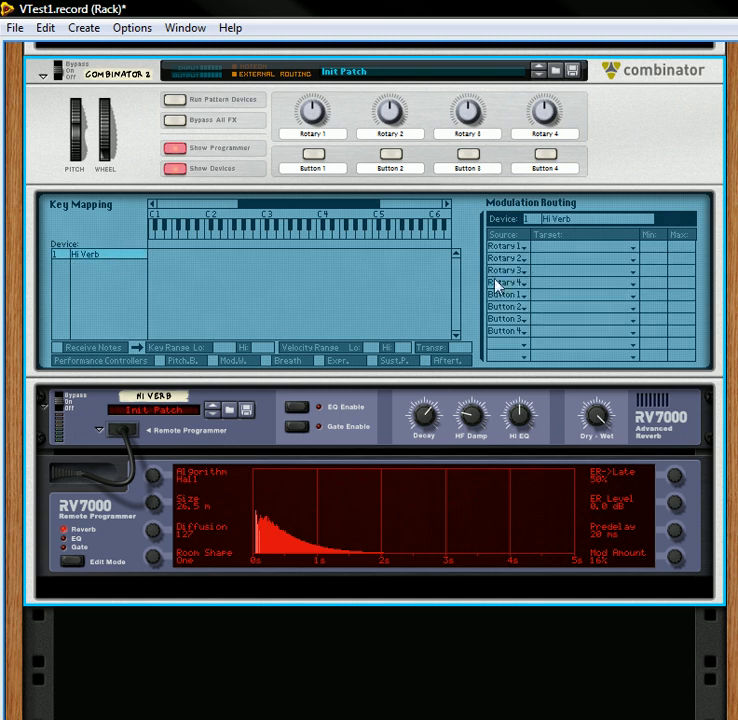
pyautogui.click(542, 252)
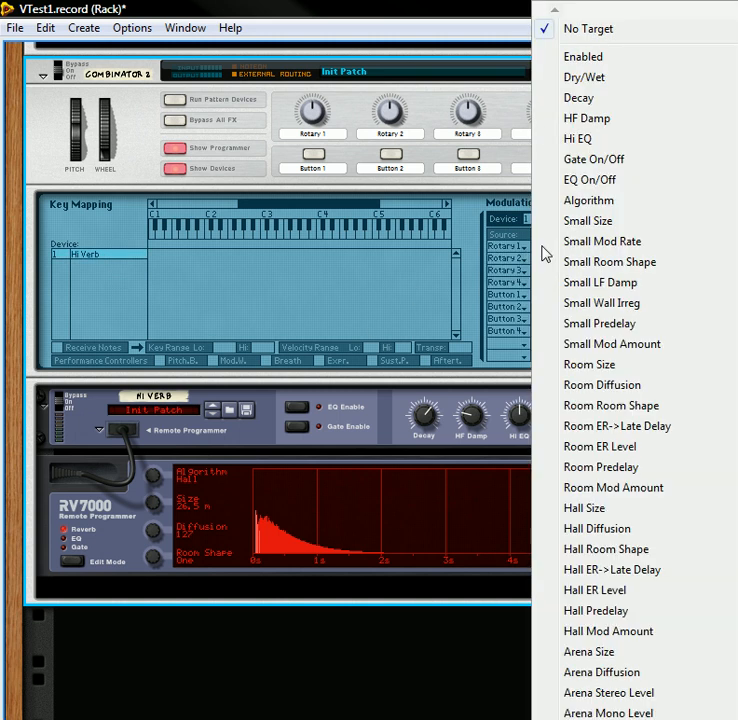
pyautogui.click(603, 80)
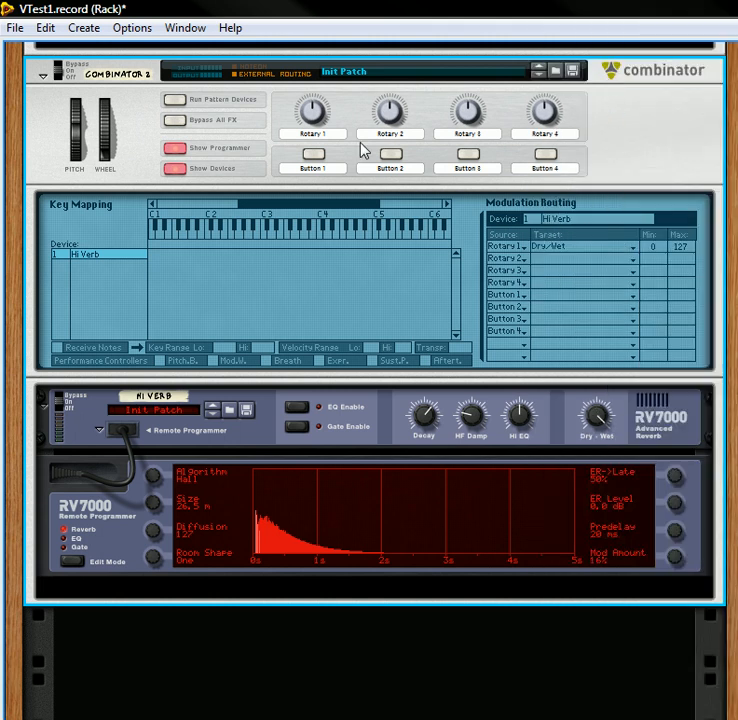
# Step: Label Rotary 1 of Combinator 2 "Reverb Amt."
pyautogui.doubleClick(312, 133)
pyautogui.write('R')
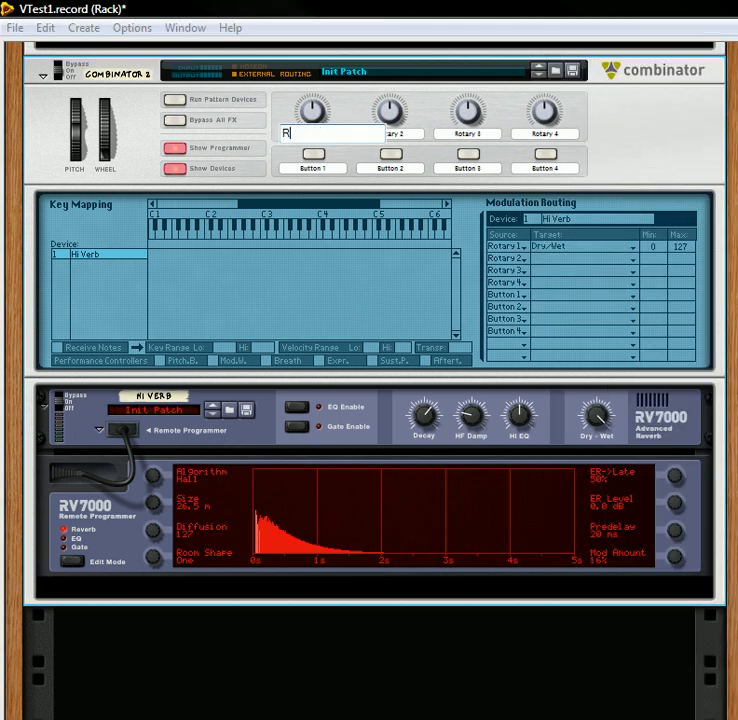
pyautogui.write('everb Amt.')
# Step: Label Combinator 2's Rotary 2 "Reverb Type", Rotary 3 "Room Size" and Rotary 4 "Decay"
pyautogui.doubleClick(412, 133)
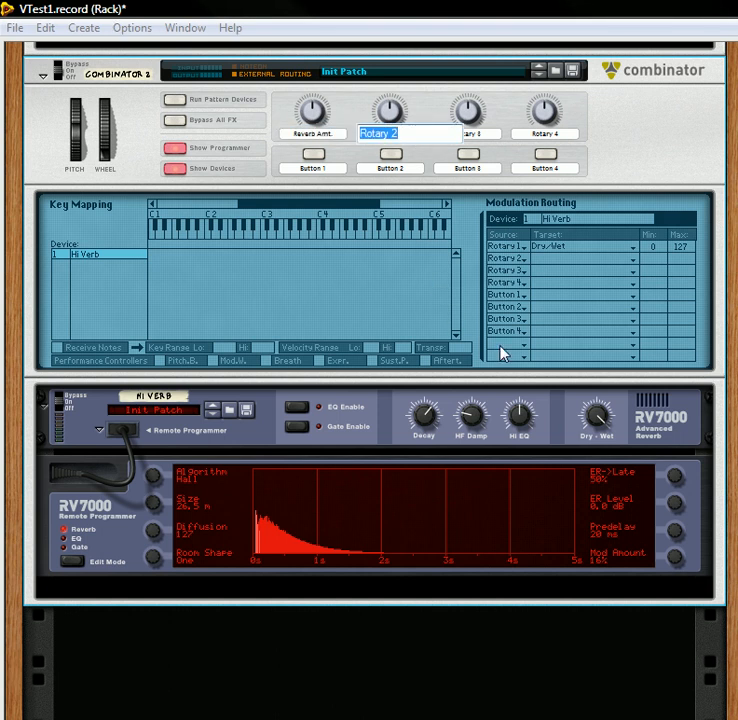
pyautogui.click(670, 178)
pyautogui.scroll(10, 611, 324)
pyautogui.scroll(5, 603, 369)
pyautogui.scroll(2, 603, 369)
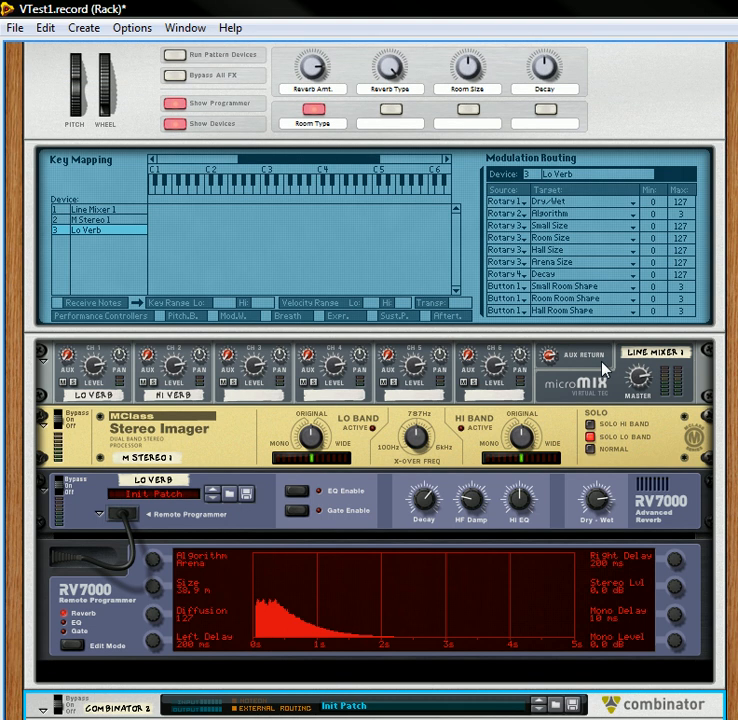
pyautogui.scroll(-7, 604, 367)
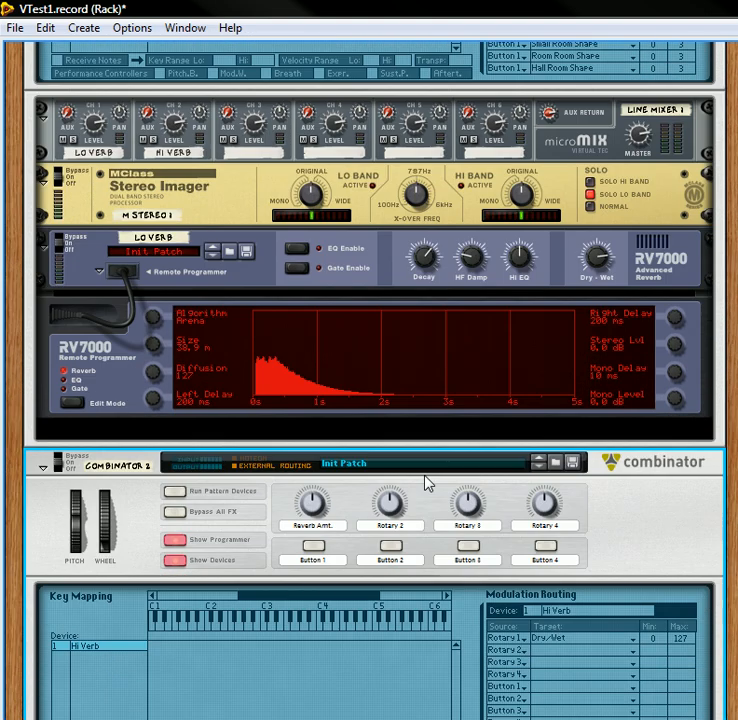
pyautogui.doubleClick(397, 527)
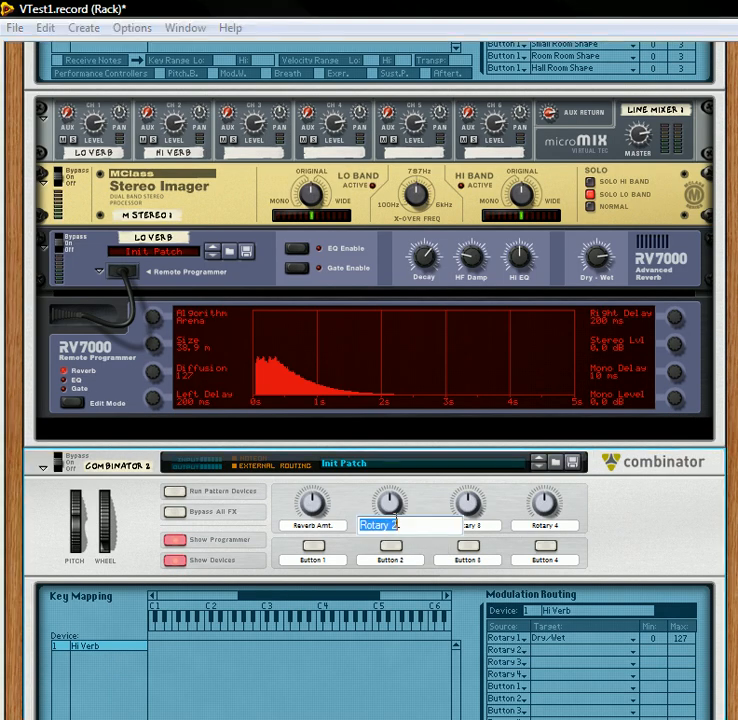
pyautogui.write('Reverb Type')
pyautogui.doubleClick(479, 525)
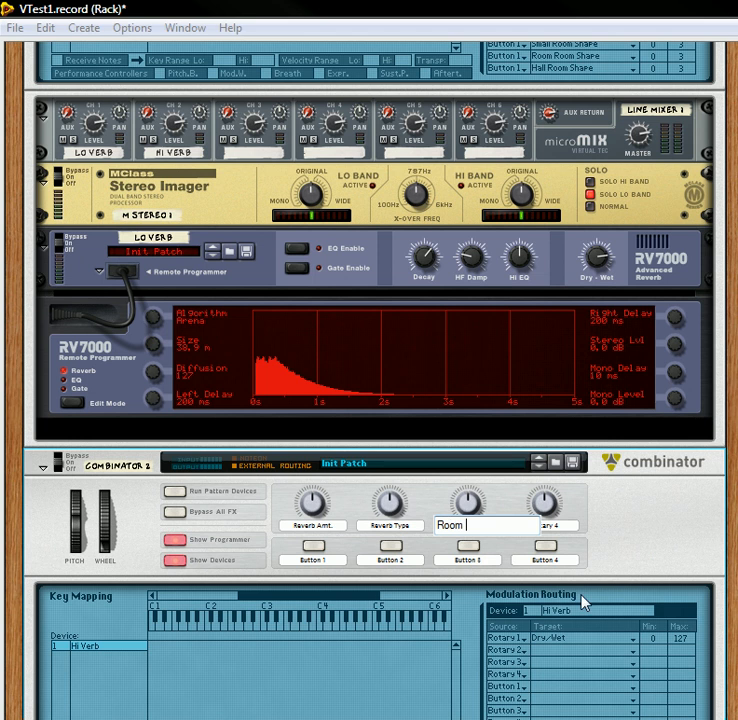
pyautogui.doubleClick(564, 526)
pyautogui.write('Dec')
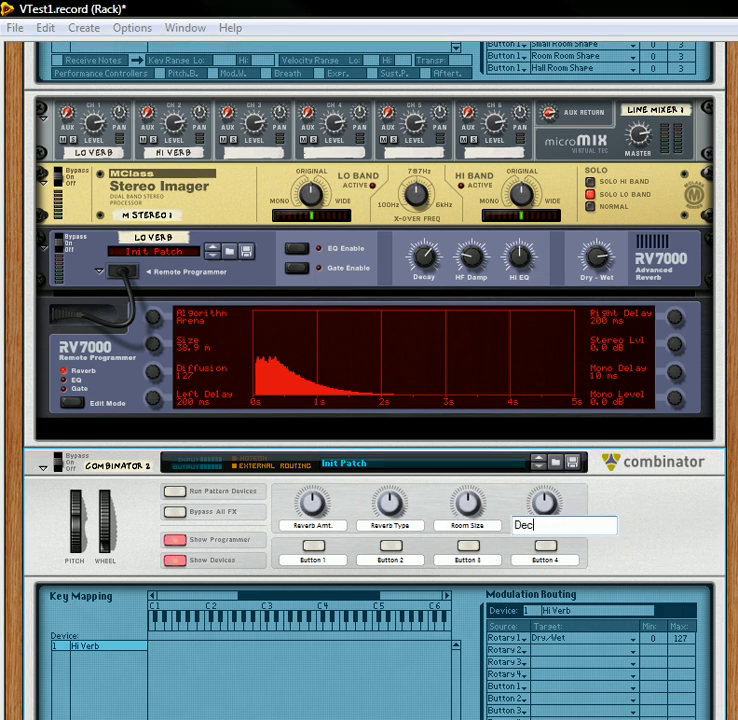
pyautogui.click(623, 508)
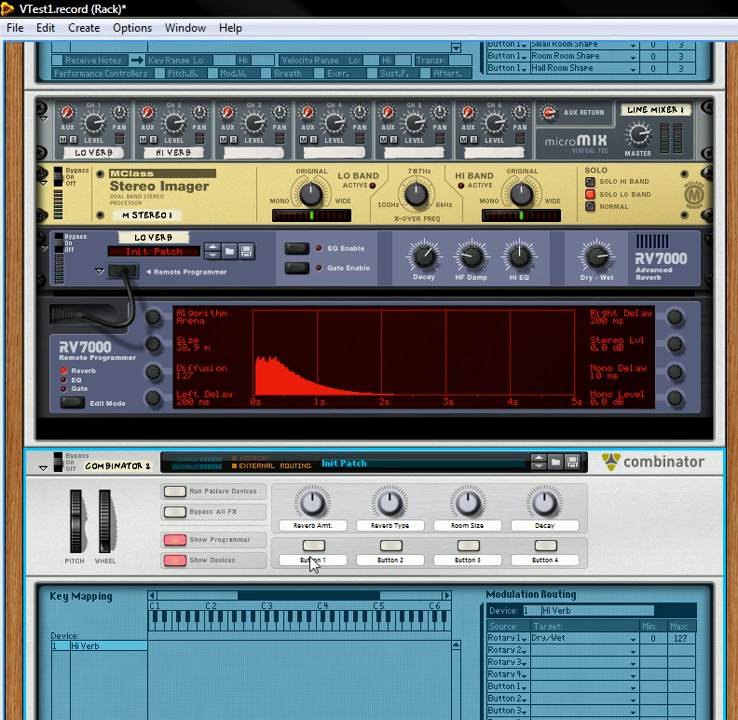
# Step: Label Button 1 of Combinator 2 "Room Shape"
pyautogui.doubleClick(313, 561)
pyautogui.moveTo(338, 568); pyautogui.dragTo(213, 570)
pyautogui.write('Room Shape')
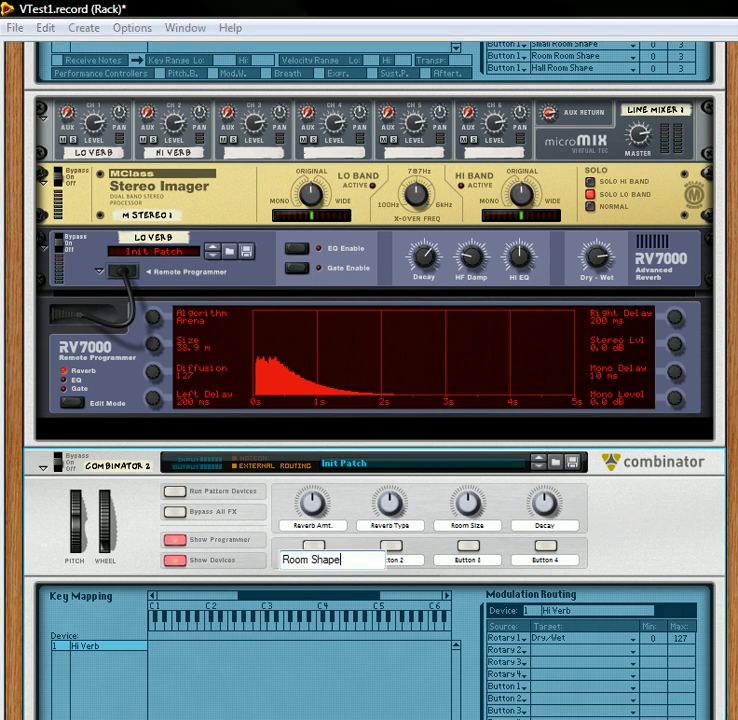
# Step: Clear the labels of Buttons 2, 3 and 4 on Combinator 2
pyautogui.doubleClick(399, 560)
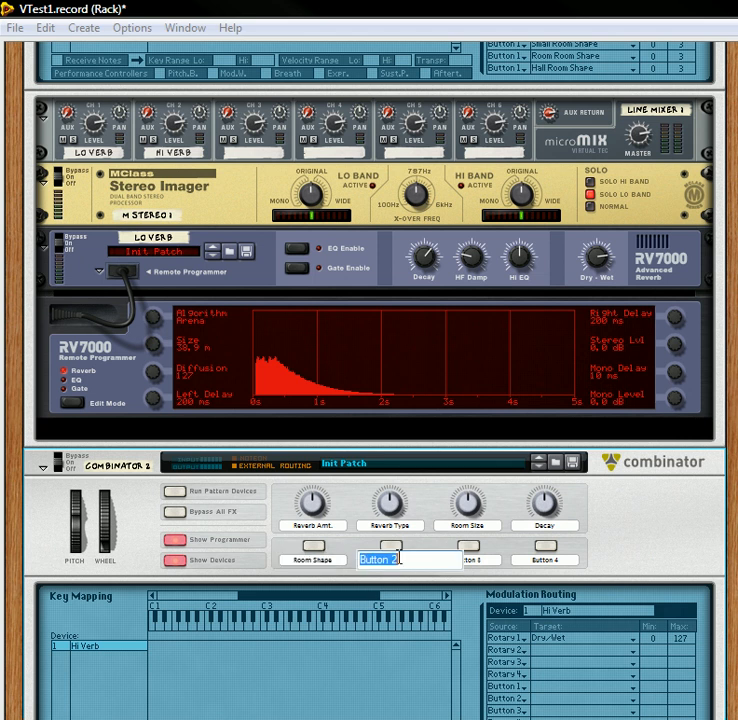
pyautogui.press('BackSpace')
pyautogui.doubleClick(472, 560)
pyautogui.press('BackSpace')
pyautogui.doubleClick(561, 559)
pyautogui.press('BackSpace')
pyautogui.click(624, 514)
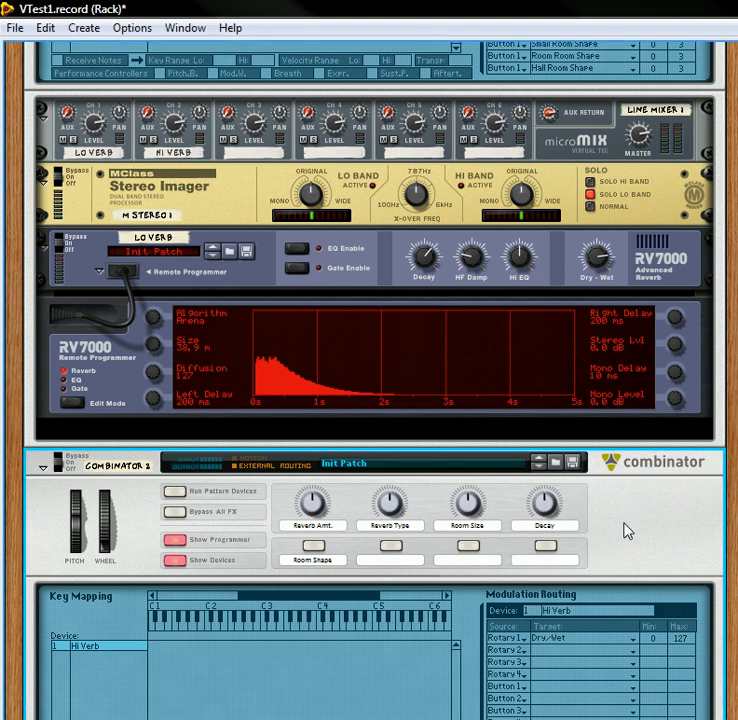
# Step: Route Combinator 2's Rotary 2 to Hi Verb's Algorithm
pyautogui.scroll(-3, 622, 557)
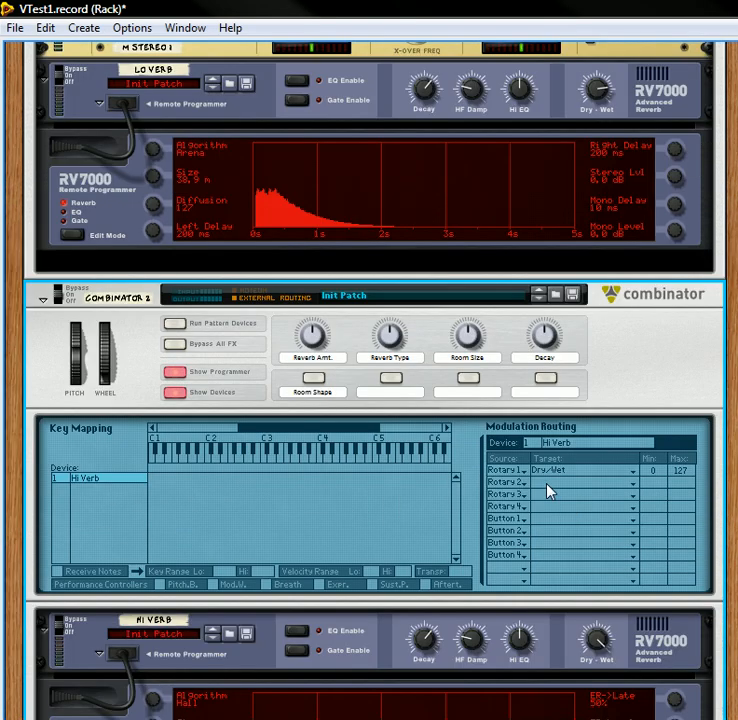
pyautogui.click(547, 492)
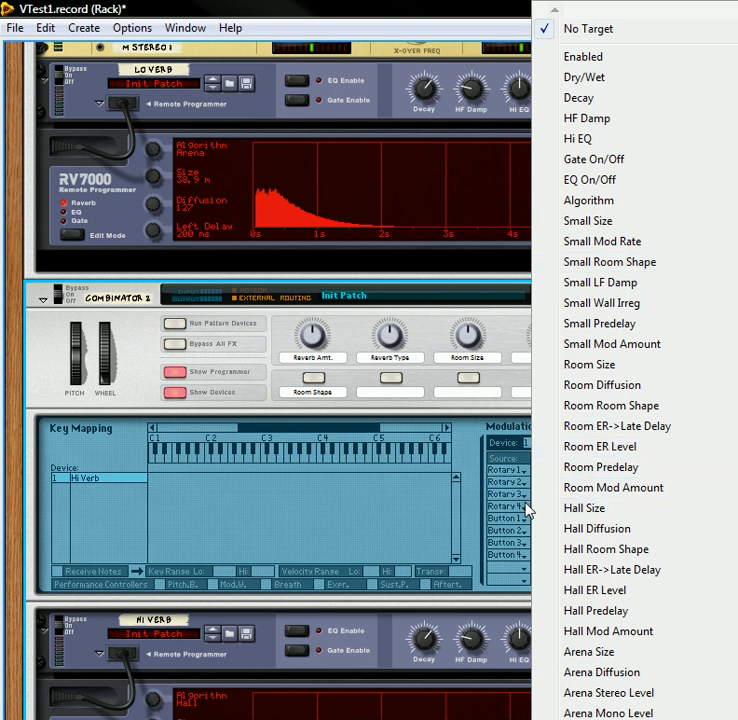
pyautogui.click(612, 201)
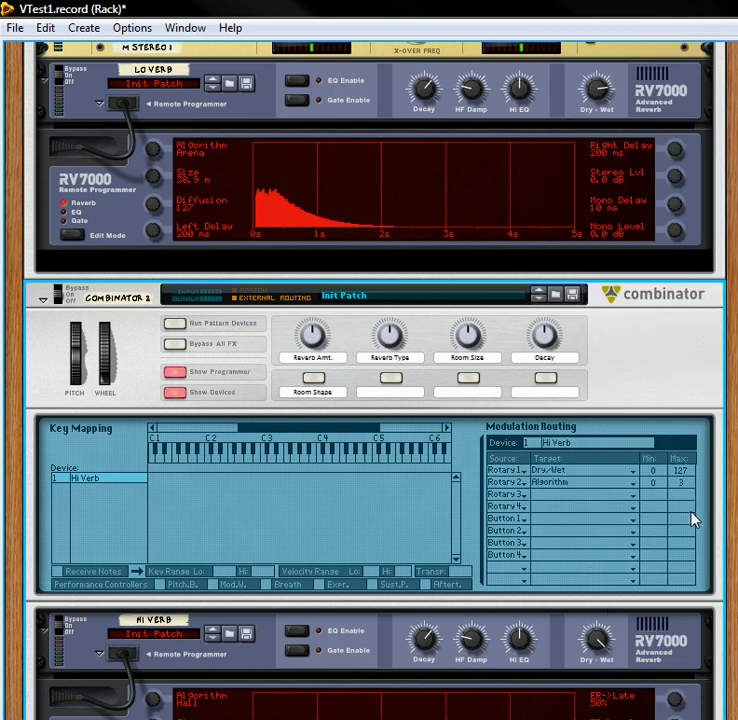
# Step: Set Rotary 3 as the source of the third to sixth modulation routing rows in Combinator 2
pyautogui.click(517, 496)
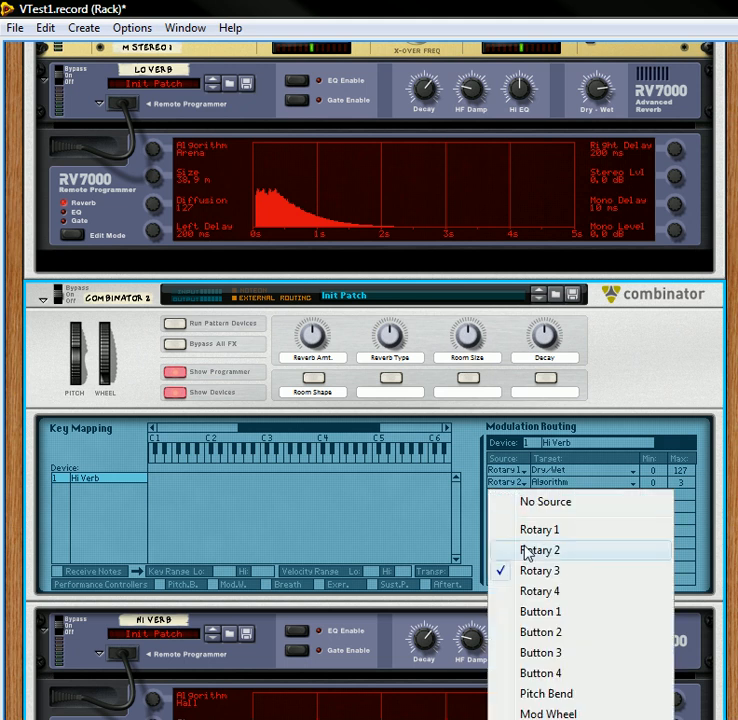
pyautogui.click(535, 572)
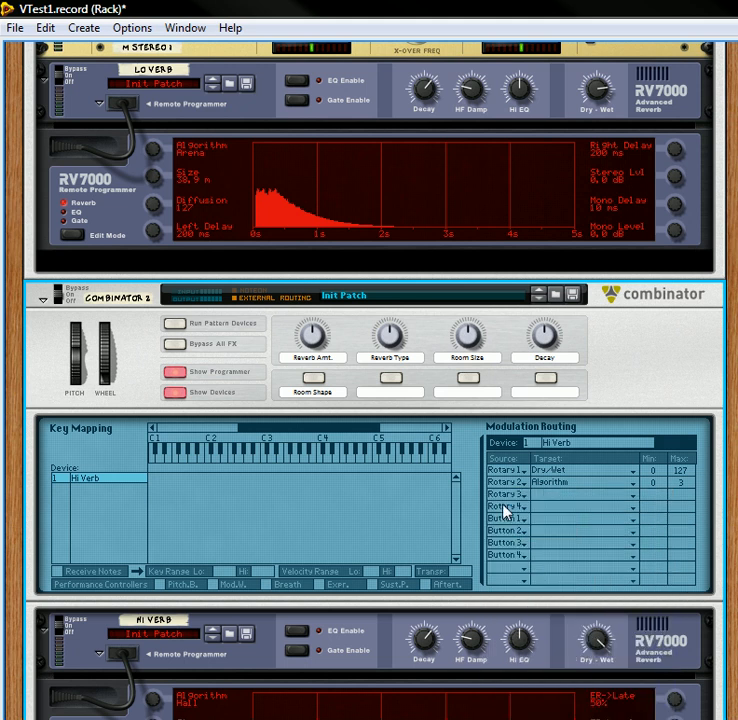
pyautogui.click(500, 508)
pyautogui.click(541, 270)
pyautogui.click(520, 519)
pyautogui.click(545, 276)
pyautogui.click(520, 532)
pyautogui.click(553, 290)
# Step: Target the four Rotary 3 rows to Hi Verb's Small Size, Room Size, Hall Size and Arena Size
pyautogui.click(552, 502)
pyautogui.click(591, 225)
pyautogui.click(565, 490)
pyautogui.click(595, 367)
pyautogui.click(547, 519)
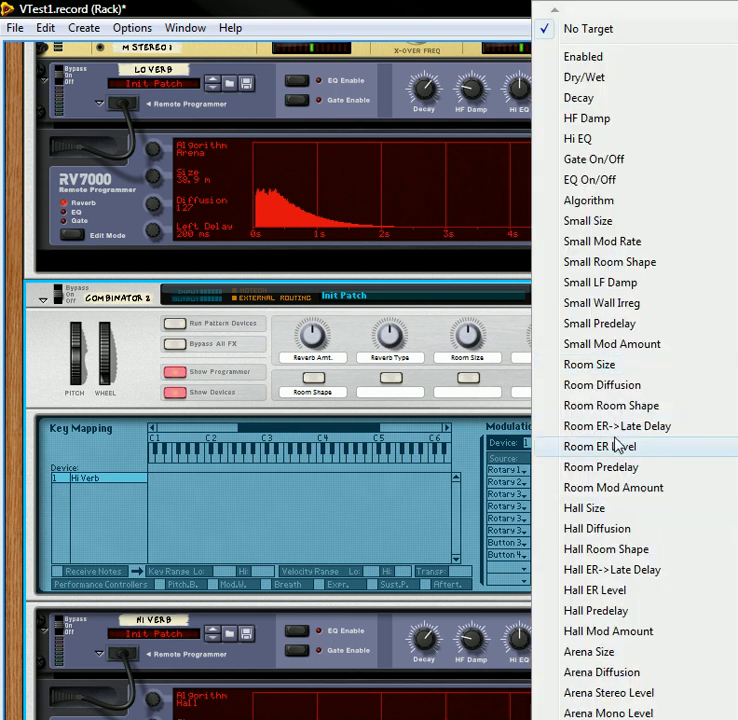
pyautogui.click(556, 512)
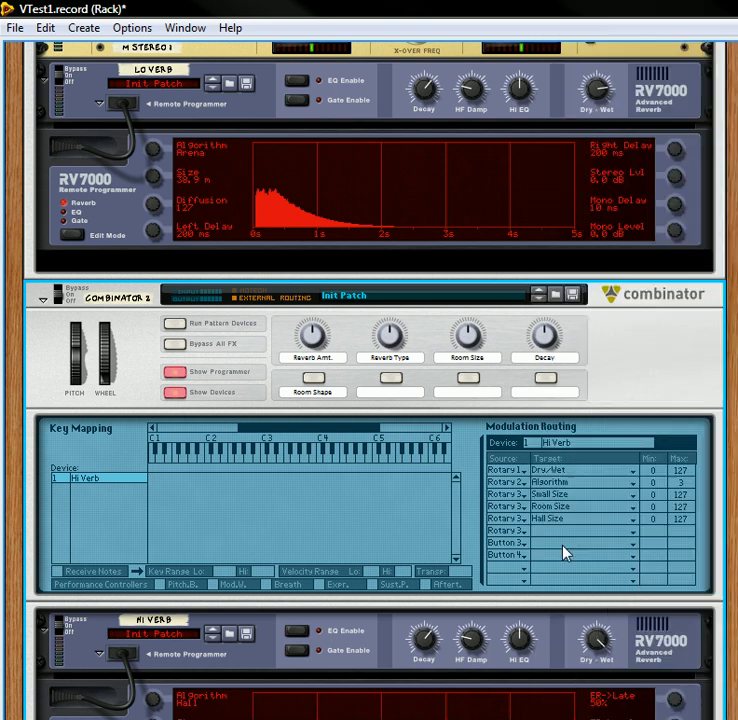
pyautogui.click(552, 535)
pyautogui.click(605, 651)
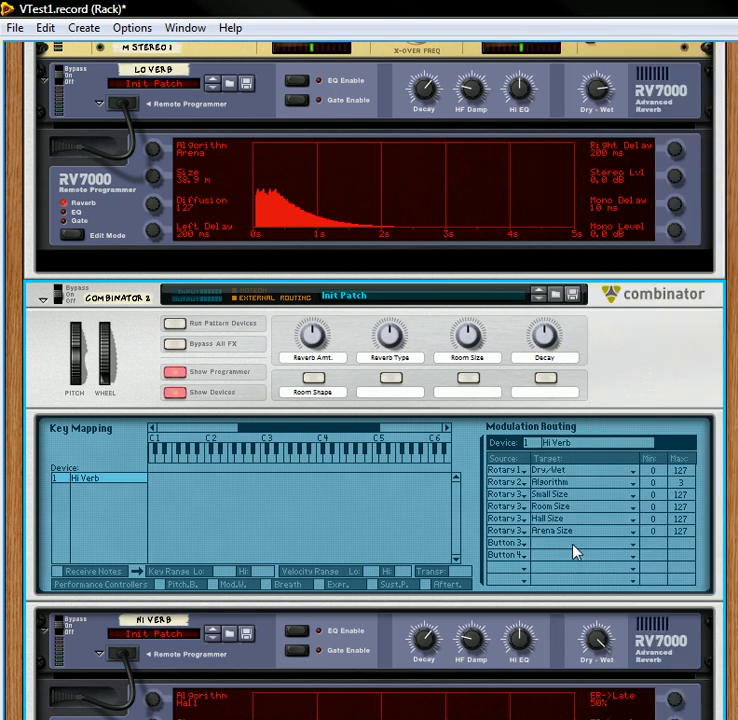
# Step: Change the Button 3 routing row's source to Rotary 4 and target it to Hi Verb's Decay
pyautogui.click(521, 552)
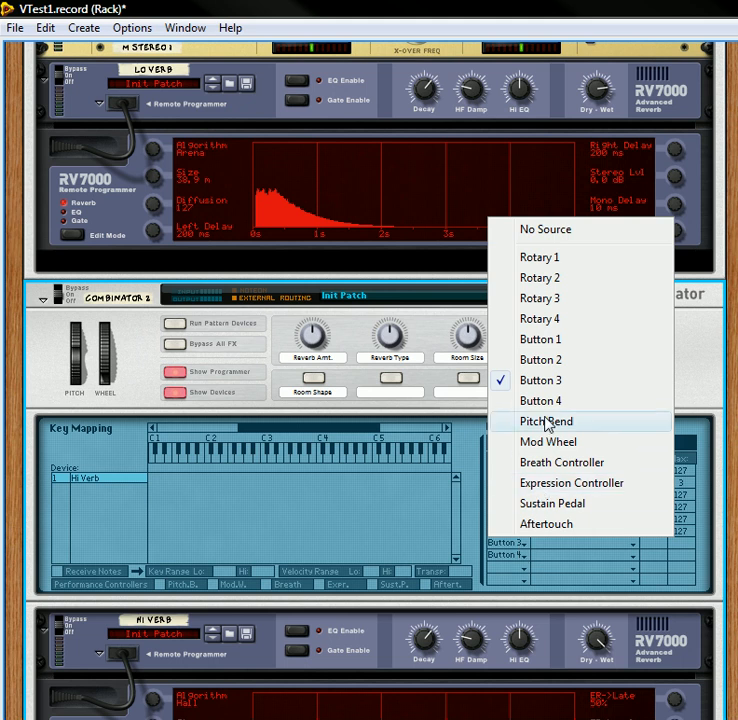
pyautogui.click(541, 320)
pyautogui.click(541, 546)
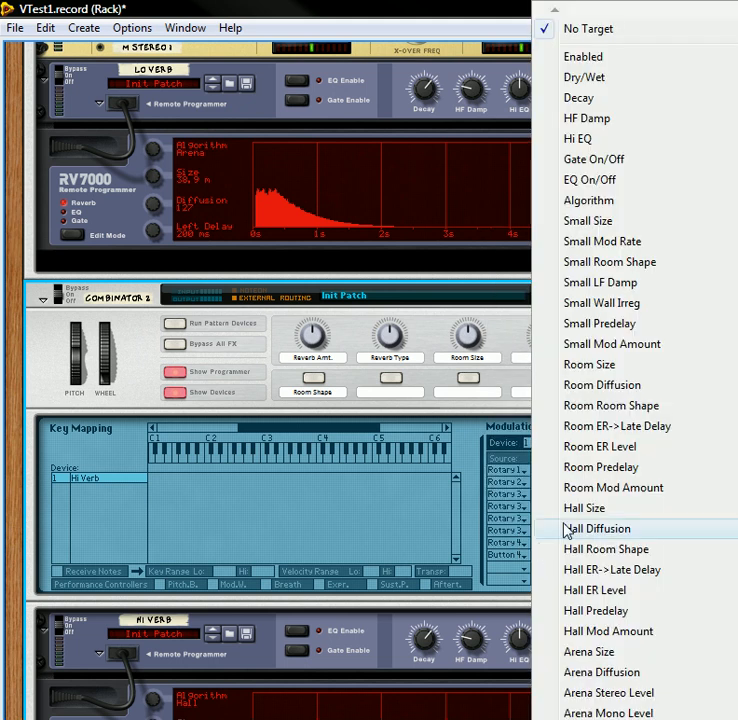
pyautogui.click(574, 98)
# Step: Set Button 1 as the source of the last three modulation routing rows in Combinator 2
pyautogui.click(521, 560)
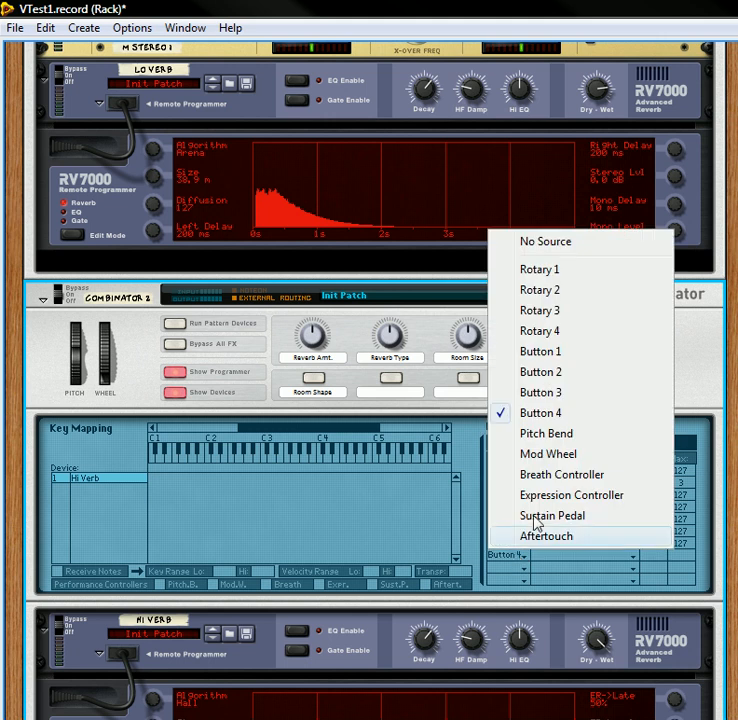
pyautogui.click(556, 352)
pyautogui.click(516, 568)
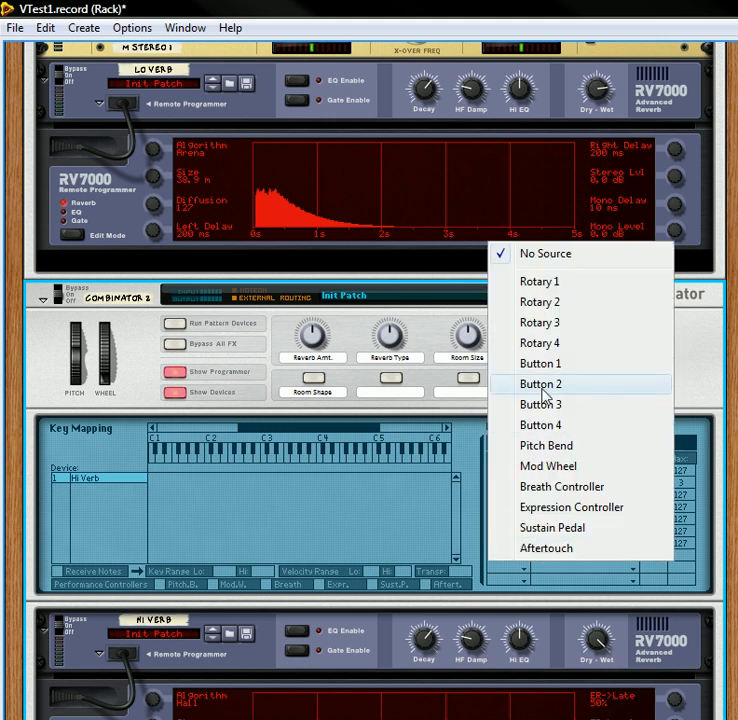
pyautogui.click(541, 363)
pyautogui.click(511, 577)
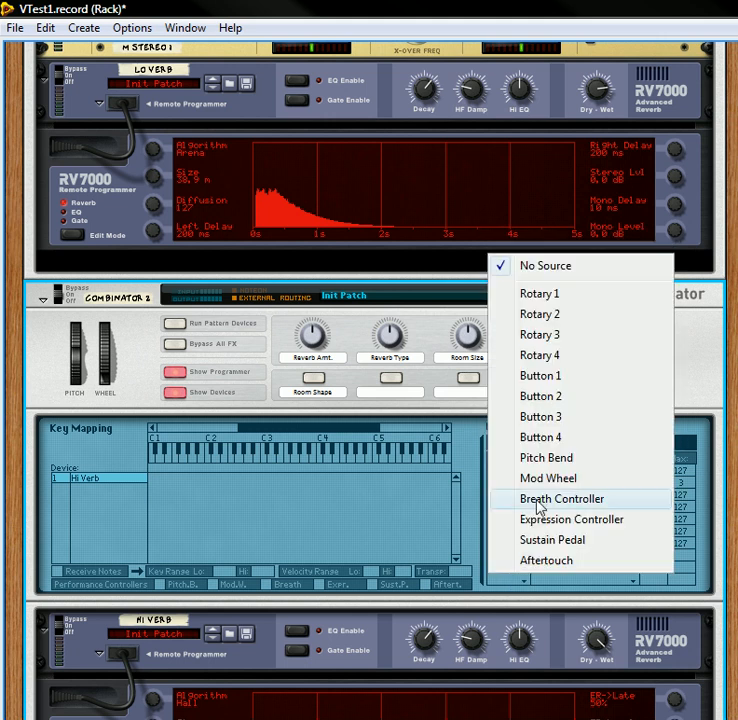
pyautogui.click(553, 377)
# Step: Target the three Button 1 rows to Hi Verb's Small Room Shape, Room Room Shape and Hall Room Shape
pyautogui.click(554, 565)
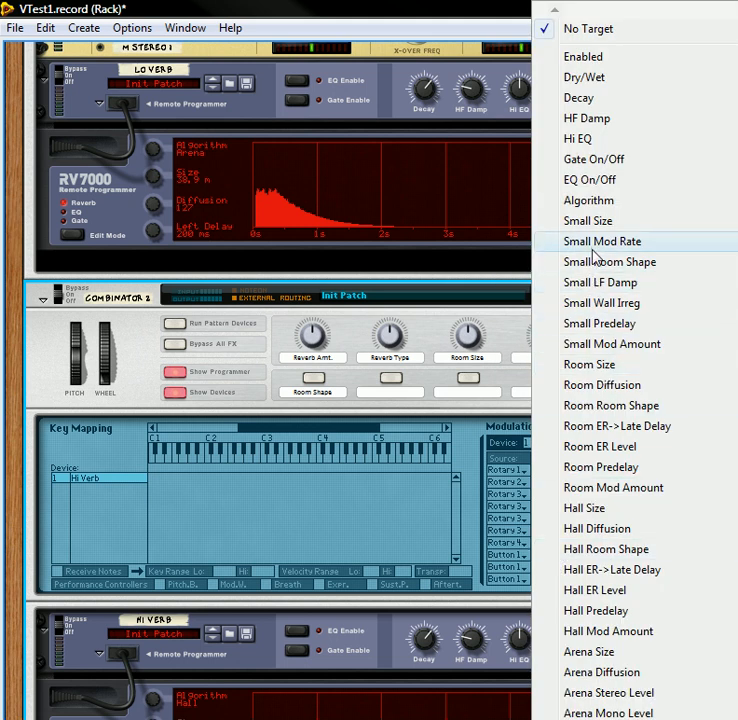
pyautogui.click(563, 264)
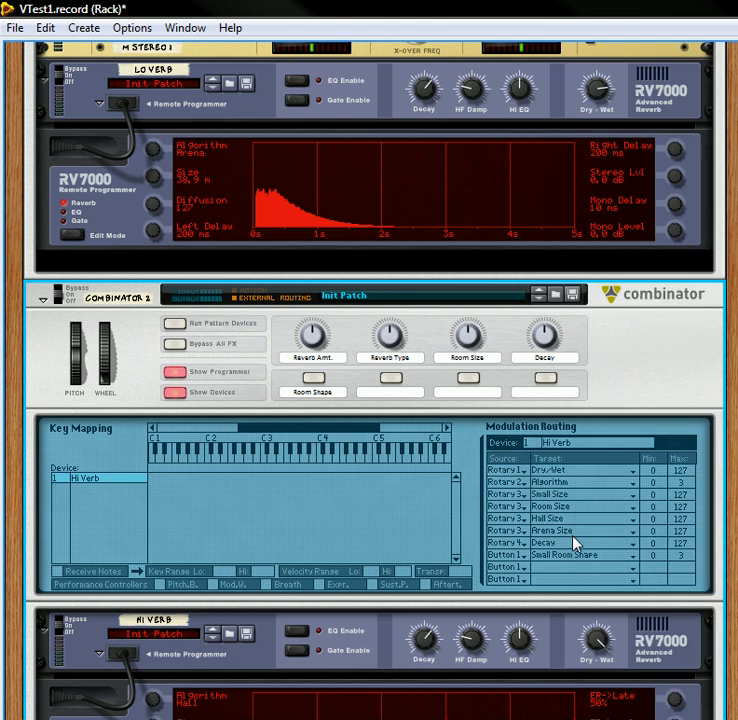
pyautogui.click(563, 578)
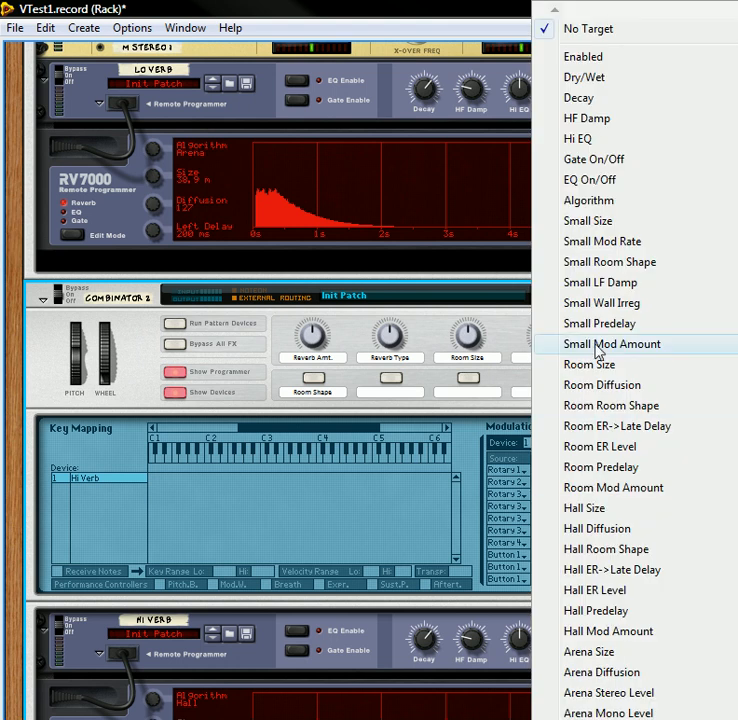
pyautogui.click(606, 406)
pyautogui.click(548, 584)
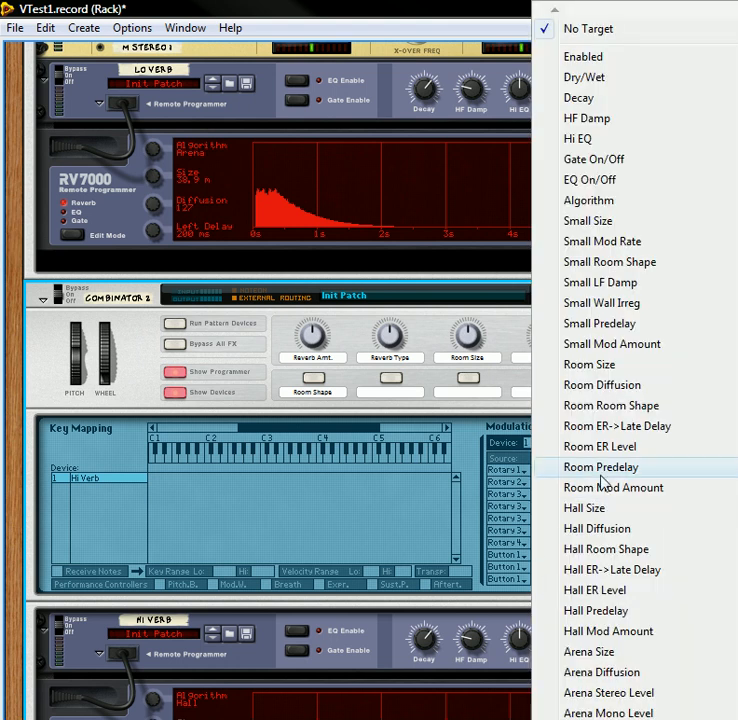
pyautogui.click(594, 553)
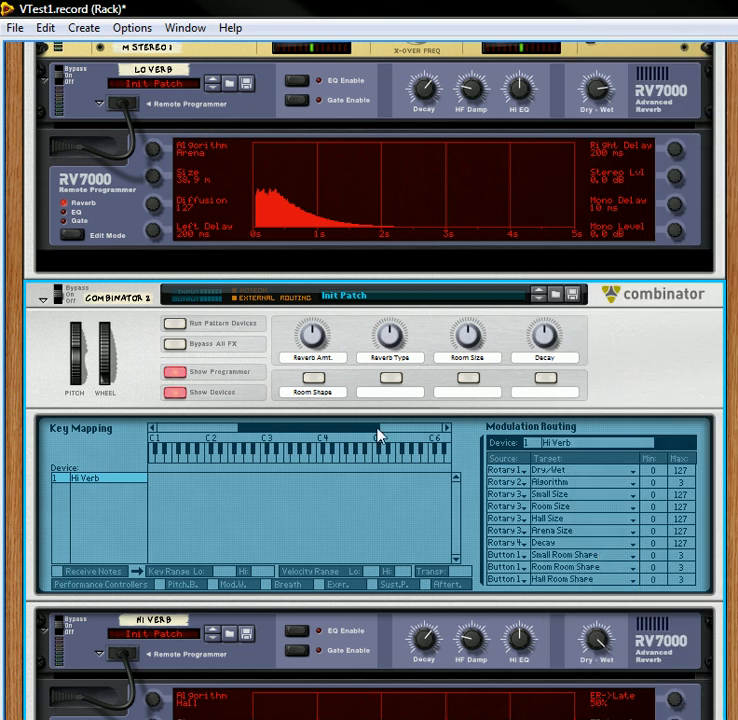
# Step: Hide Combinator 2's devices and its programmer
pyautogui.scroll(-2, 366, 413)
pyautogui.scroll(9, 185, 388)
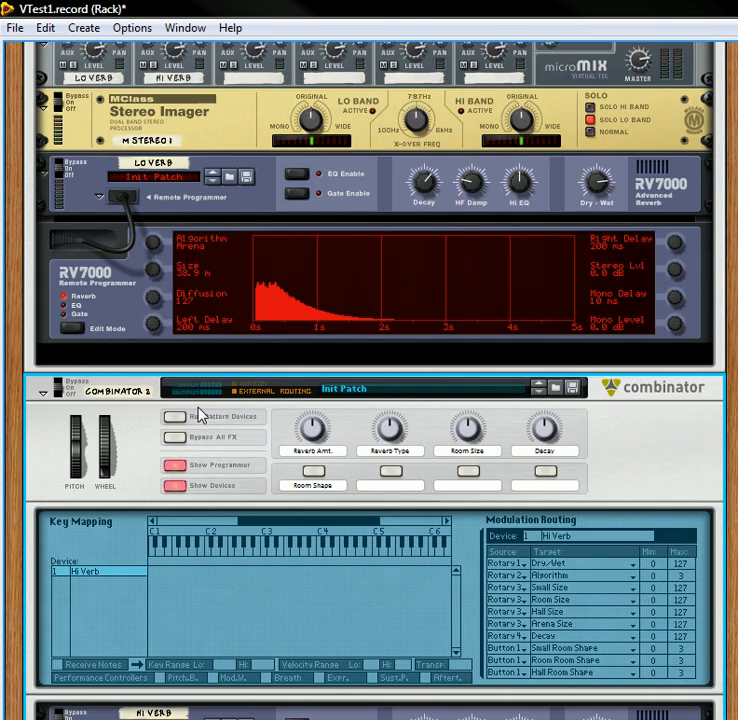
pyautogui.scroll(9, 272, 404)
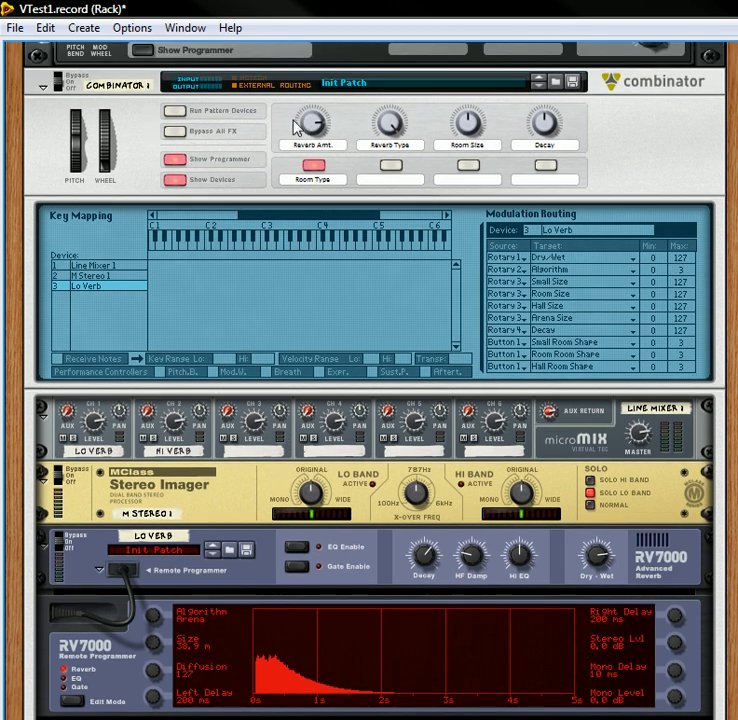
pyautogui.scroll(-9, 285, 345)
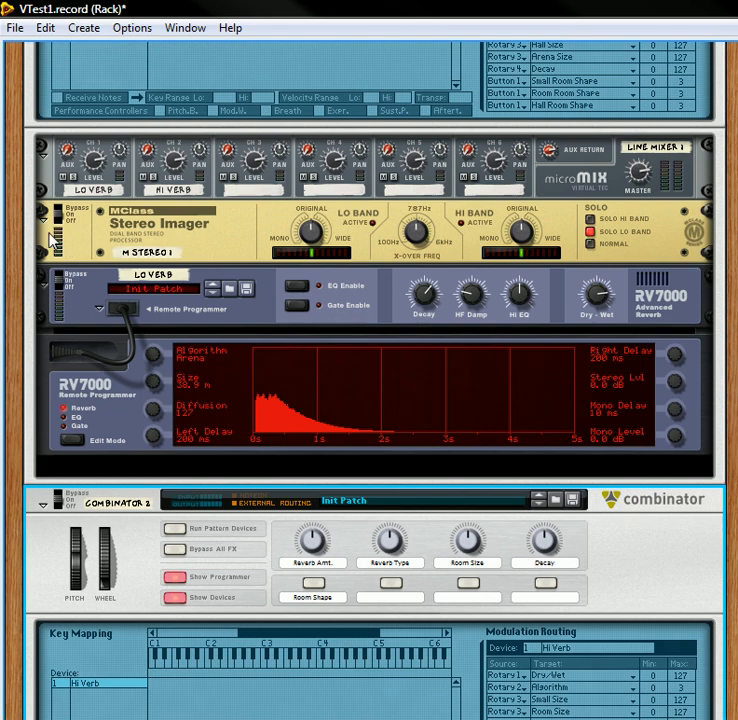
pyautogui.scroll(-6, 180, 400)
pyautogui.scroll(8, 188, 290)
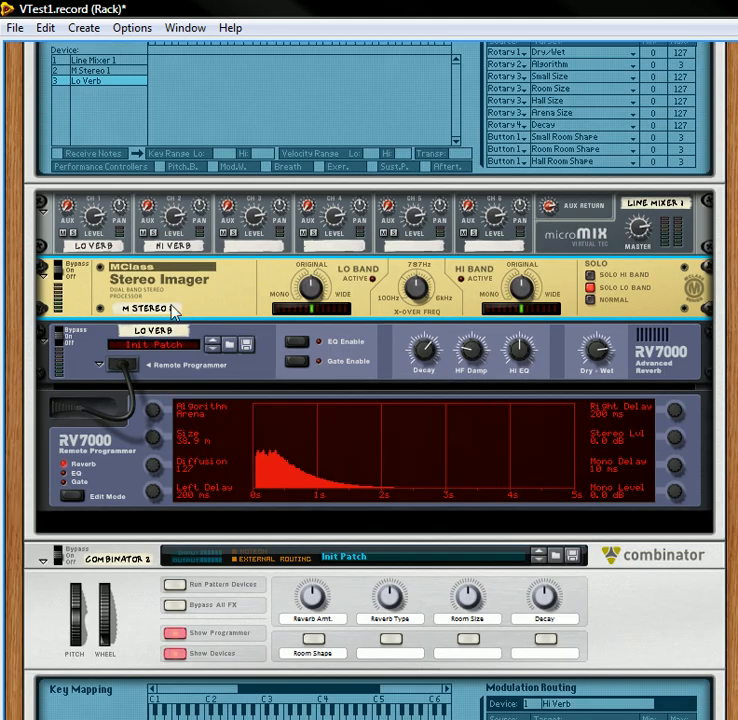
pyautogui.scroll(-7, 172, 450)
pyautogui.click(178, 456)
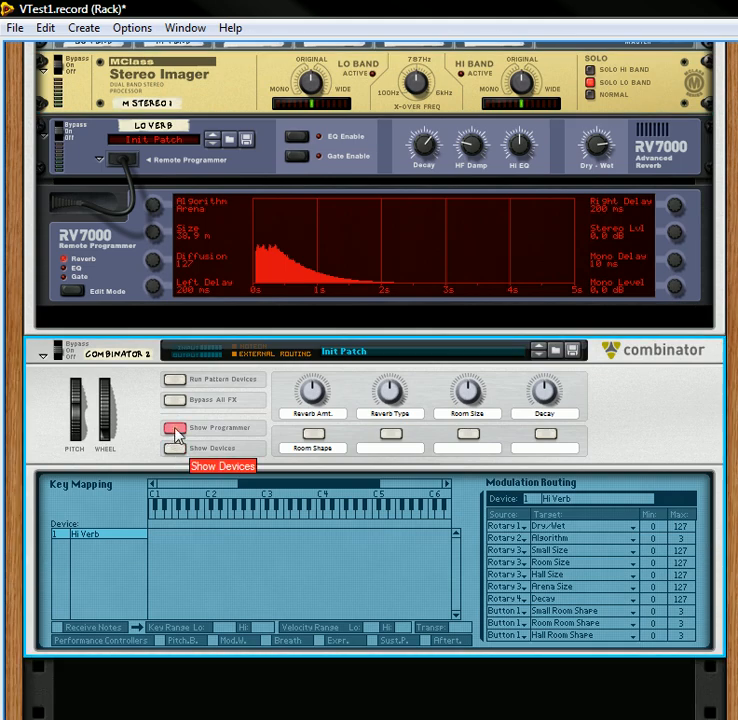
pyautogui.click(176, 428)
# Step: Create a third Combinator in the empty rack space below Combinator 2
pyautogui.rightClick(252, 634)
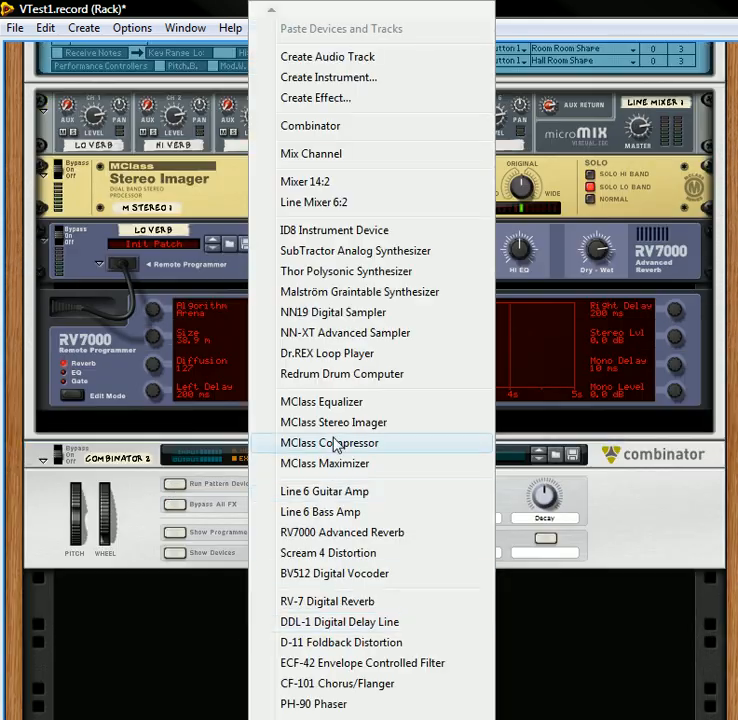
pyautogui.click(338, 133)
pyautogui.scroll(-2, 314, 220)
pyautogui.scroll(5, 321, 245)
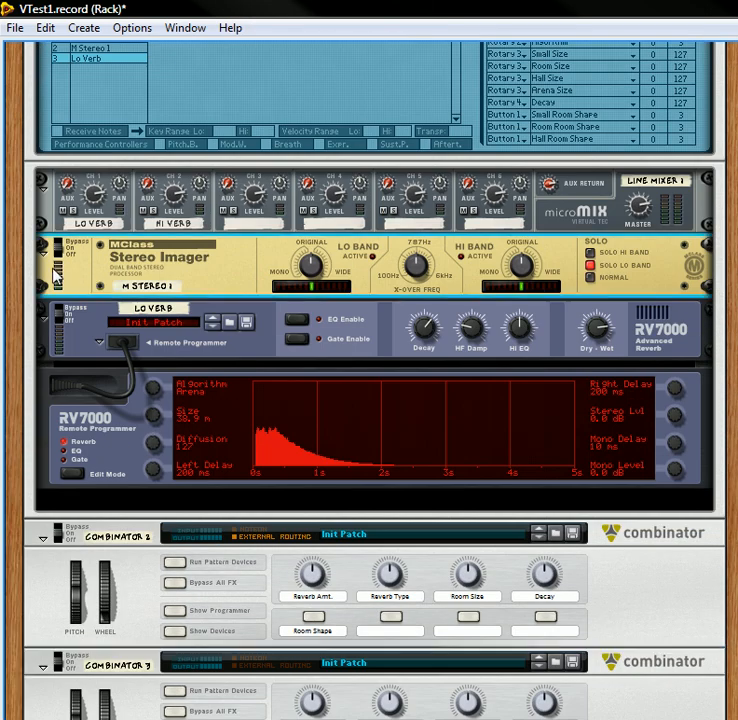
# Step: Move the M Stereo 1 Stereo Imager from Combinator 1 into Combinator 3 and show Combinator 3's programmer
pyautogui.moveTo(43, 266); pyautogui.dragTo(84, 561)
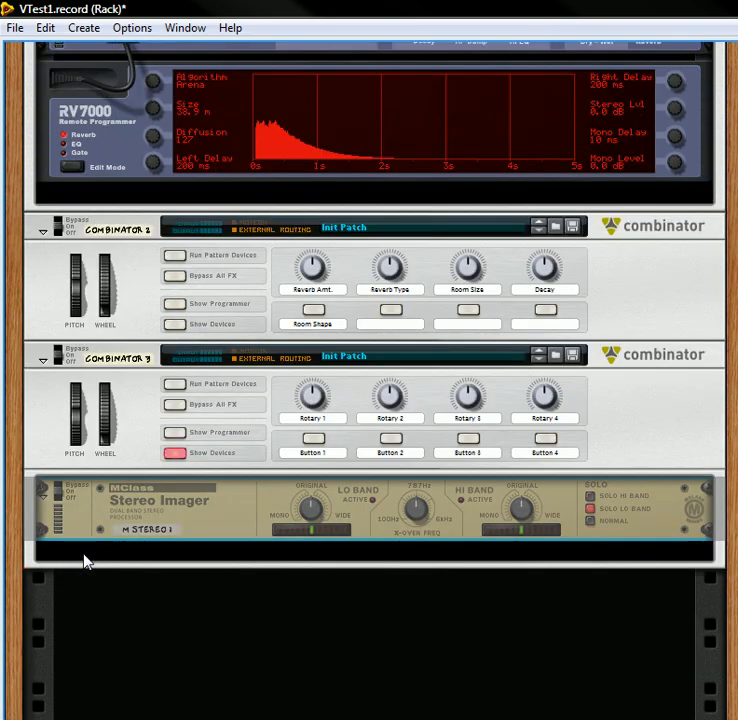
pyautogui.click(177, 433)
pyautogui.click(176, 446)
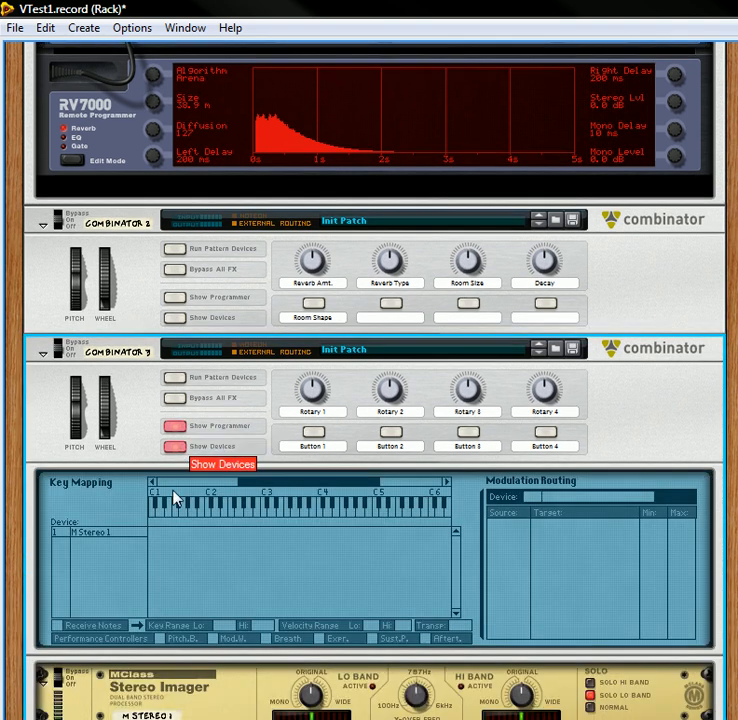
# Step: Label Combinator 3's first three rotaries Verb X-Over, Lo Band Width and Hi Band Width
pyautogui.doubleClick(318, 412)
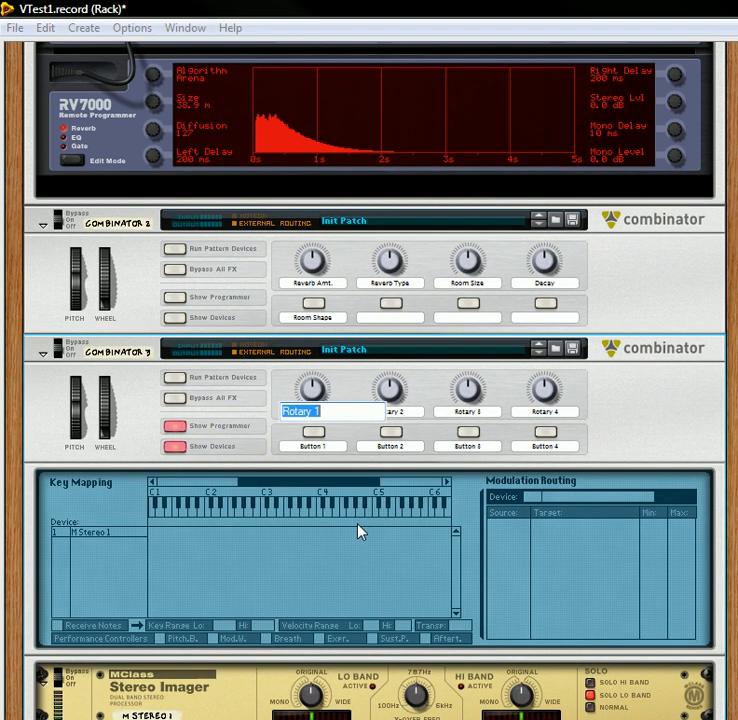
pyautogui.write('Verb X-Over')
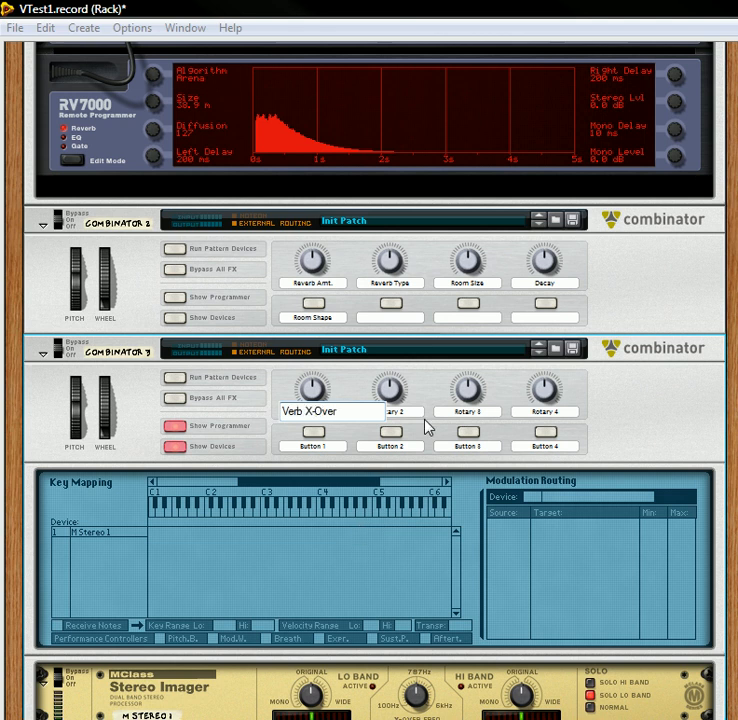
pyautogui.doubleClick(401, 411)
pyautogui.write('Lo Band Width')
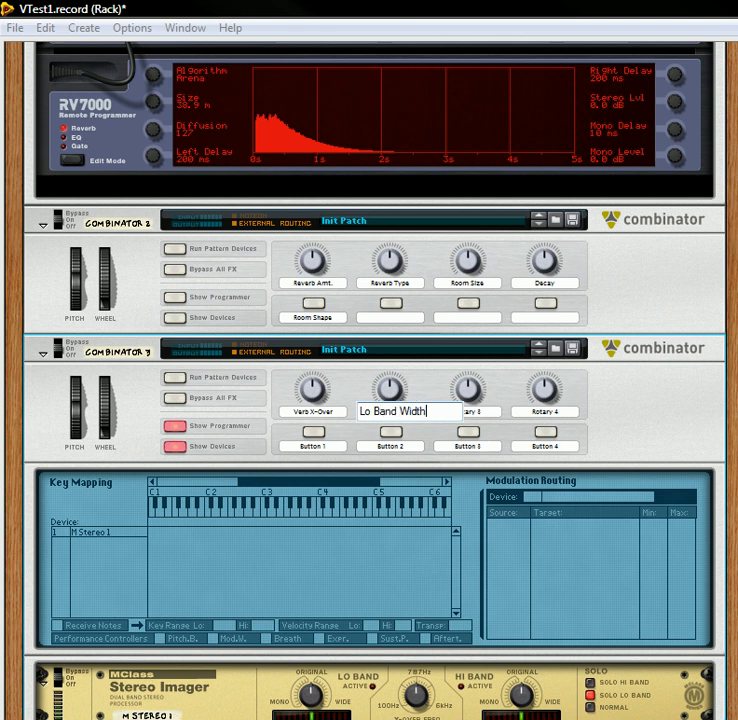
pyautogui.doubleClick(468, 412)
pyautogui.write('Hi Band Width')
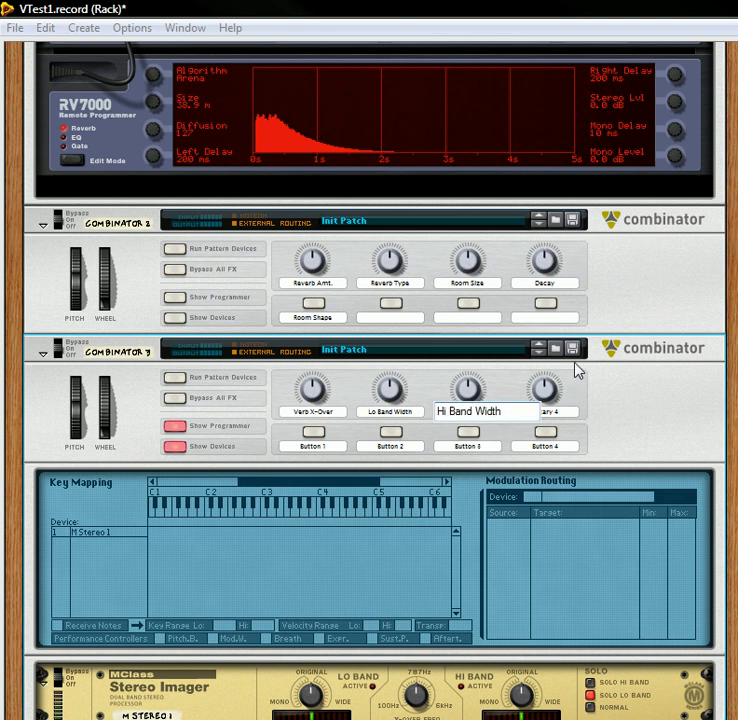
pyautogui.press('Return')
# Step: Clear the labels of Rotary 4 and all four buttons on Combinator 3
pyautogui.doubleClick(558, 418)
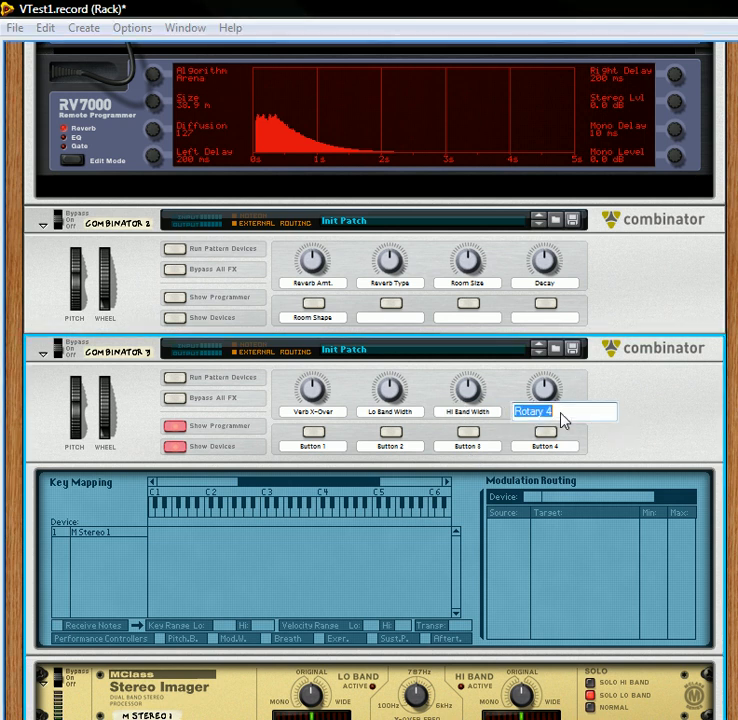
pyautogui.press('BackSpace')
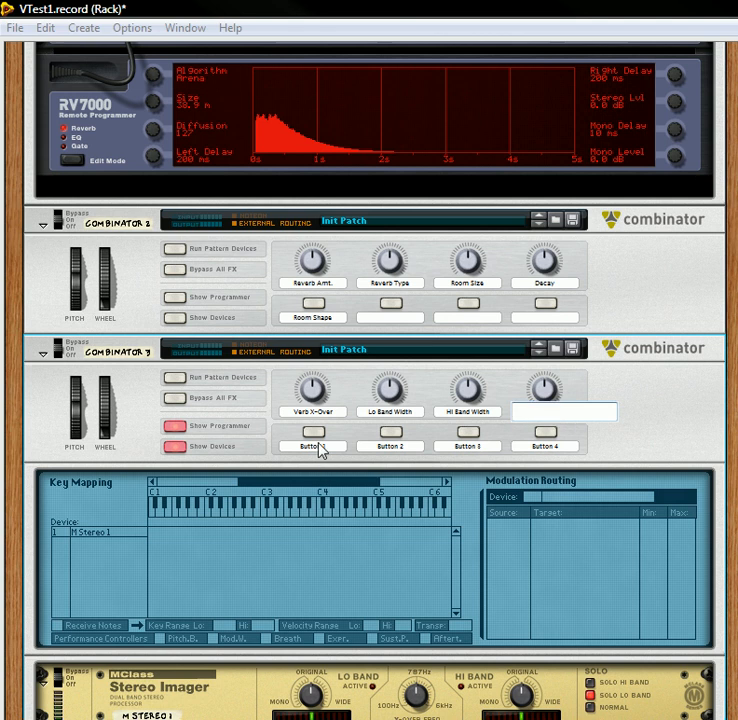
pyautogui.doubleClick(320, 449)
pyautogui.press('BackSpace')
pyautogui.press('Return')
pyautogui.doubleClick(393, 447)
pyautogui.press('BackSpace')
pyautogui.press('Return')
pyautogui.doubleClick(494, 447)
pyautogui.press('BackSpace')
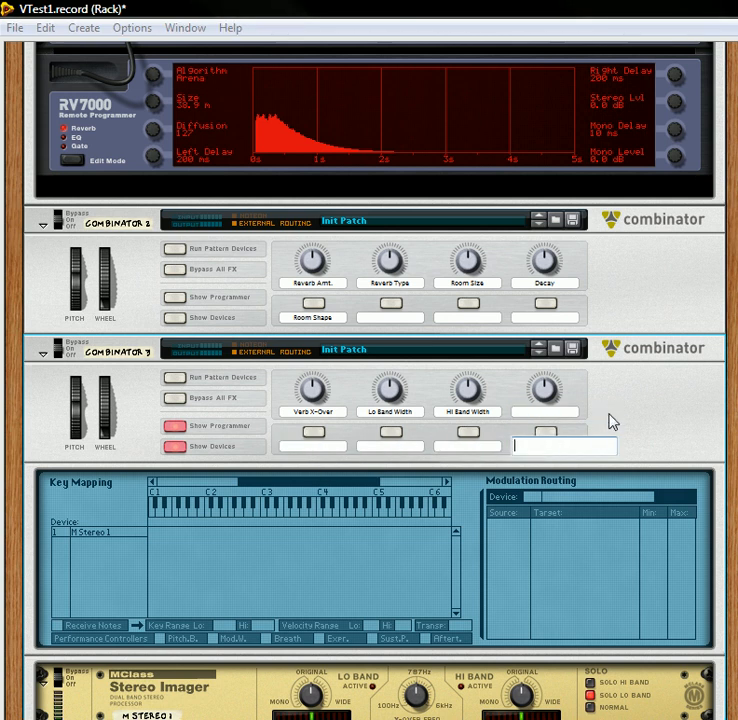
pyautogui.press('Return')
# Step: Move Combinator 3 directly below Thor, and hide the devices and programmers of Combinators 3 and 1
pyautogui.click(357, 445)
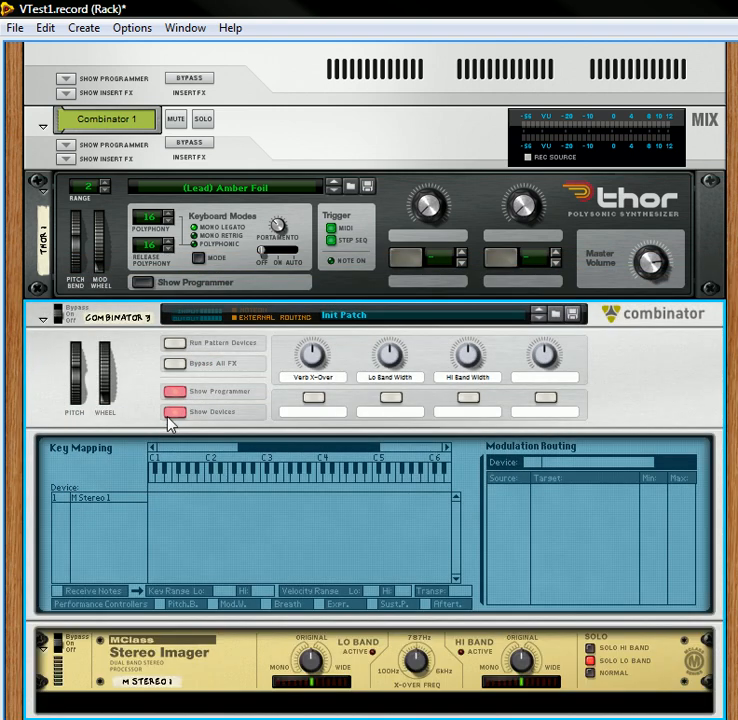
pyautogui.click(170, 414)
pyautogui.click(172, 393)
pyautogui.click(174, 544)
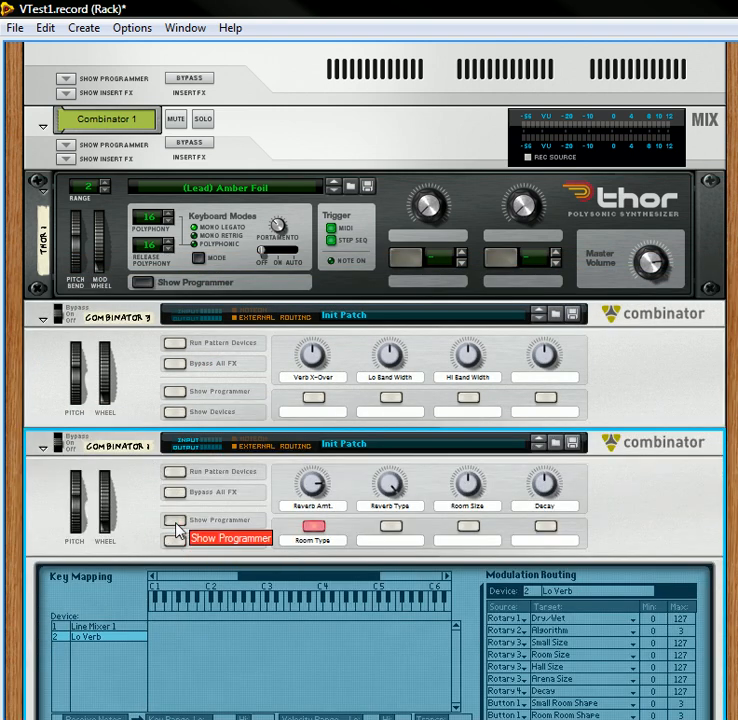
pyautogui.click(176, 522)
# Step: Rename Combinator 3 as Imager, Combinator 1 as Lo Verb and Combinator 2 as Hi Verb
pyautogui.scroll(-1, 212, 462)
pyautogui.doubleClick(114, 283)
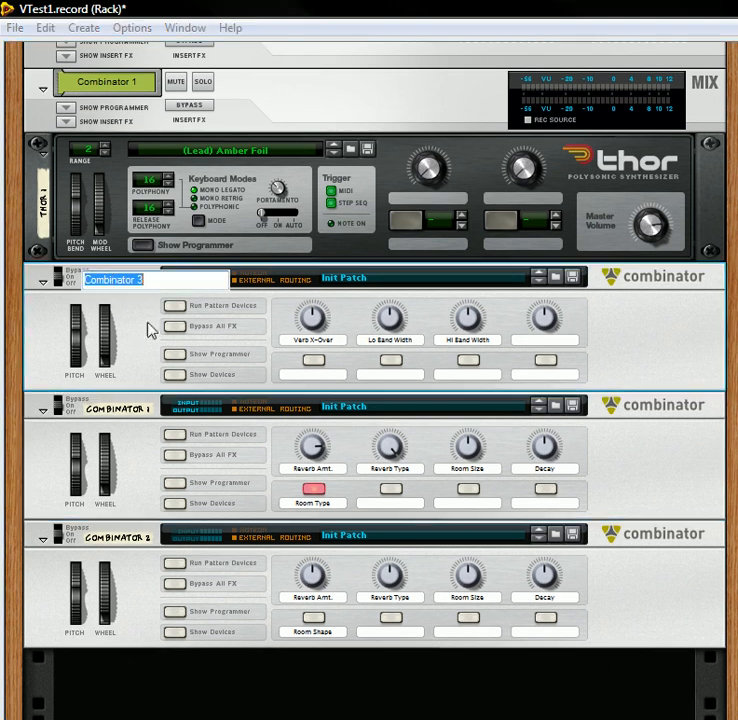
pyautogui.write('Imager')
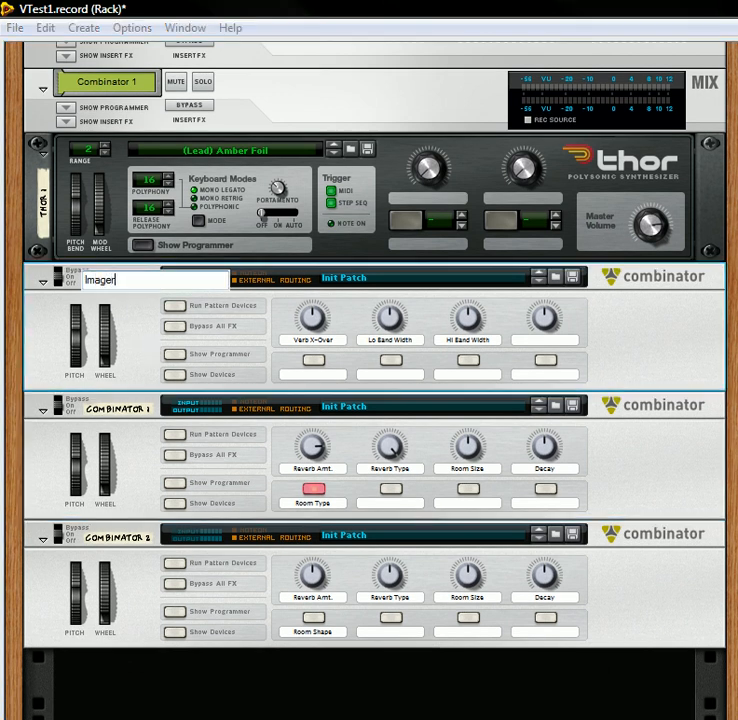
pyautogui.doubleClick(128, 410)
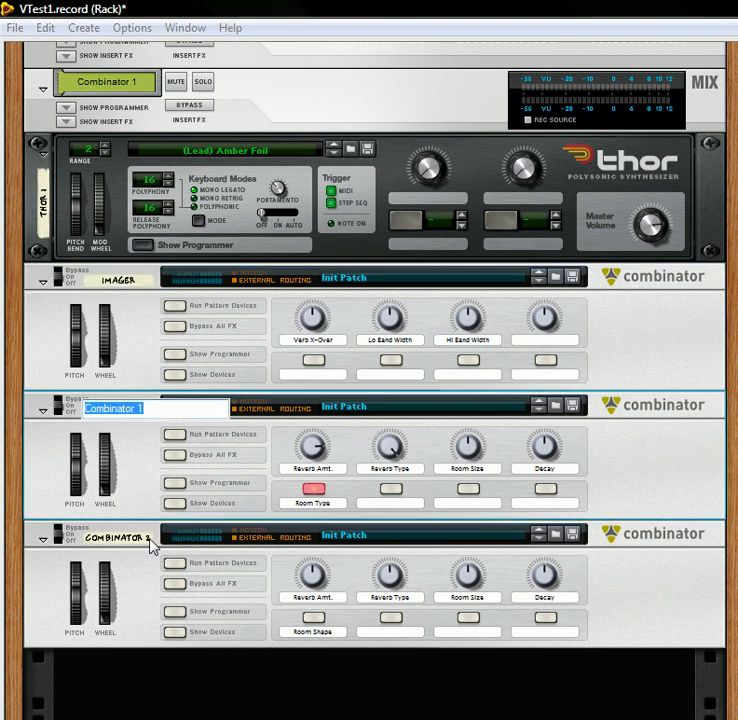
pyautogui.write('LO VERB')
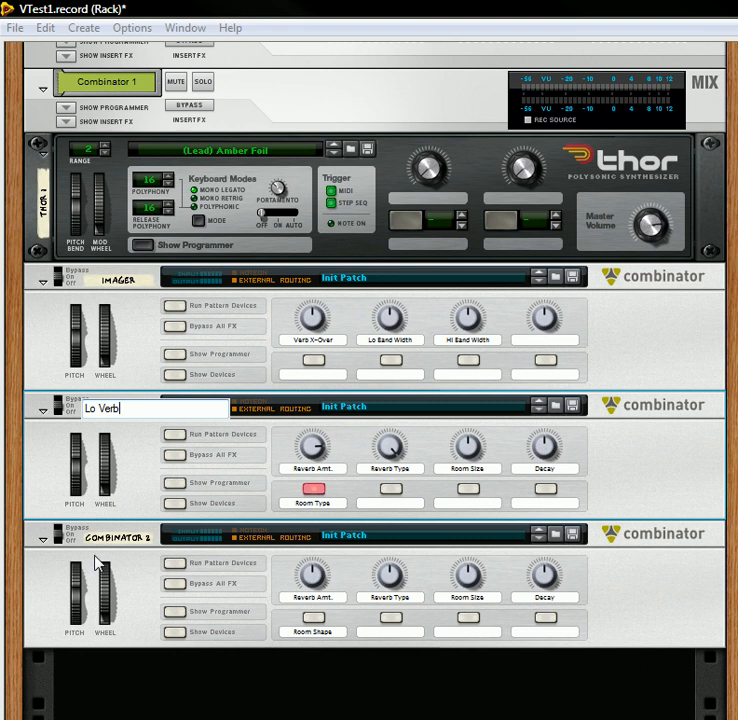
pyautogui.doubleClick(115, 540)
pyautogui.write('Hi Verb')
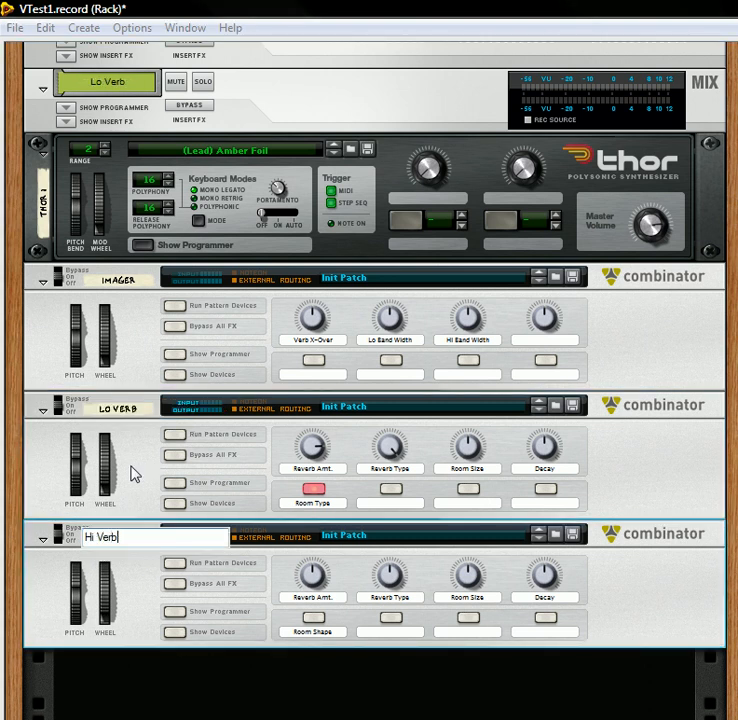
pyautogui.click(160, 515)
# Step: Examine the devices inside the Lo Verb Combinator and hide them again
pyautogui.click(176, 503)
pyautogui.scroll(-2, 182, 502)
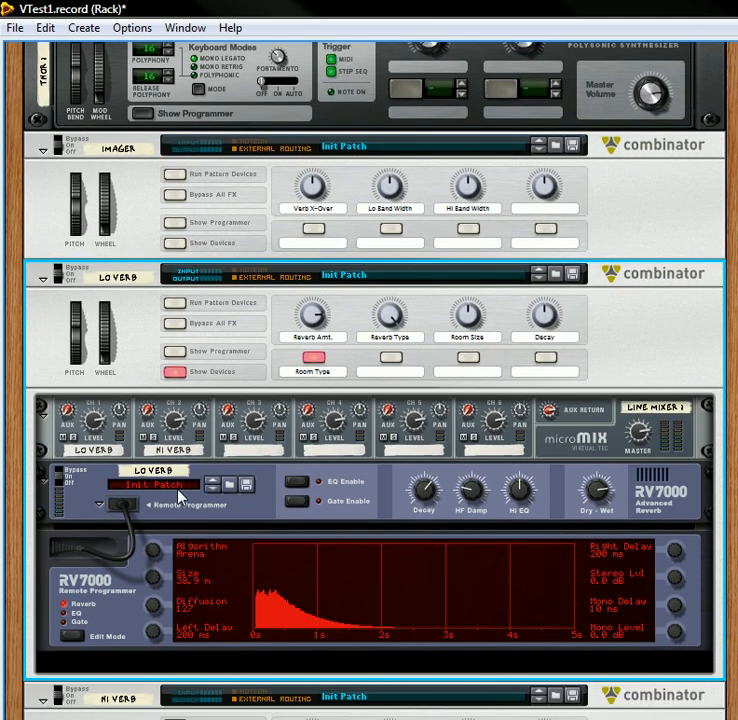
pyautogui.click(178, 372)
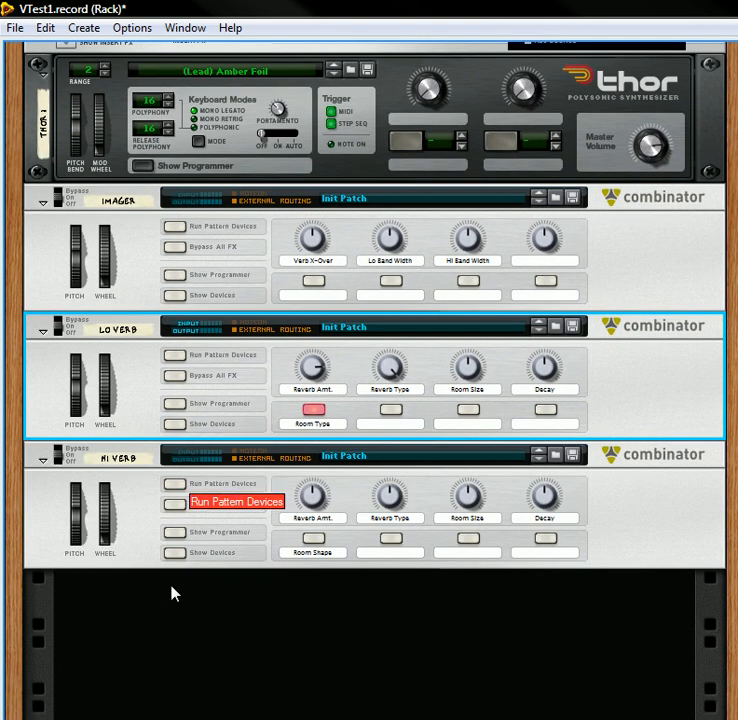
pyautogui.scroll(1, 212, 397)
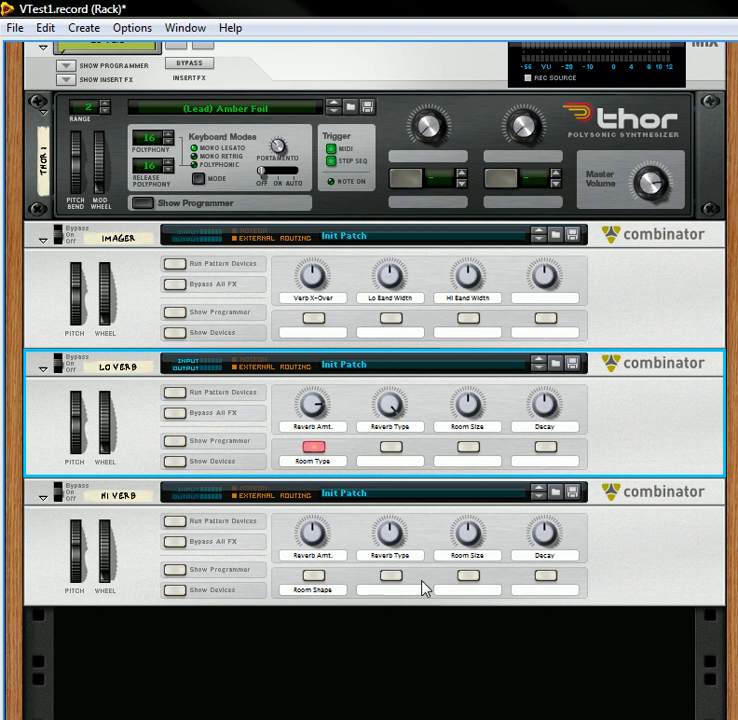
pyautogui.moveTo(467, 425)
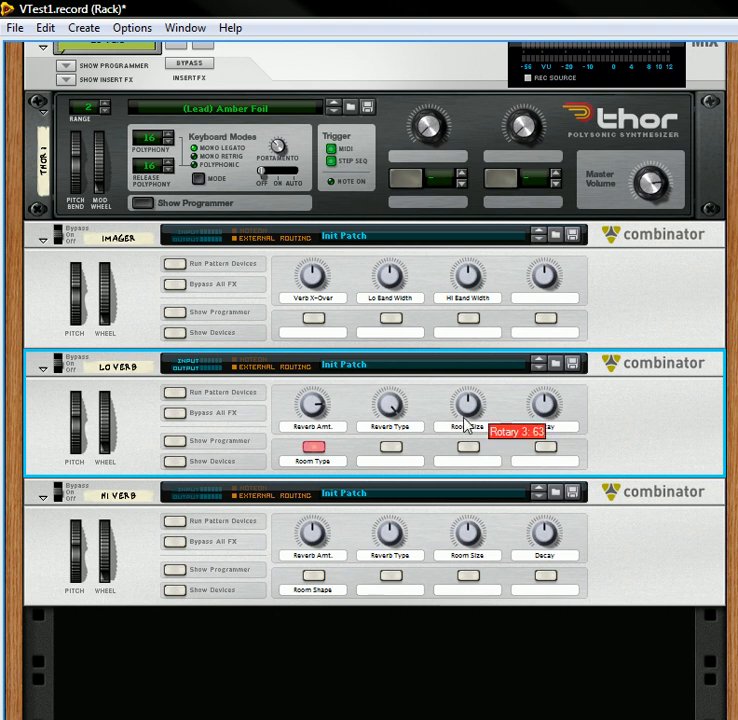